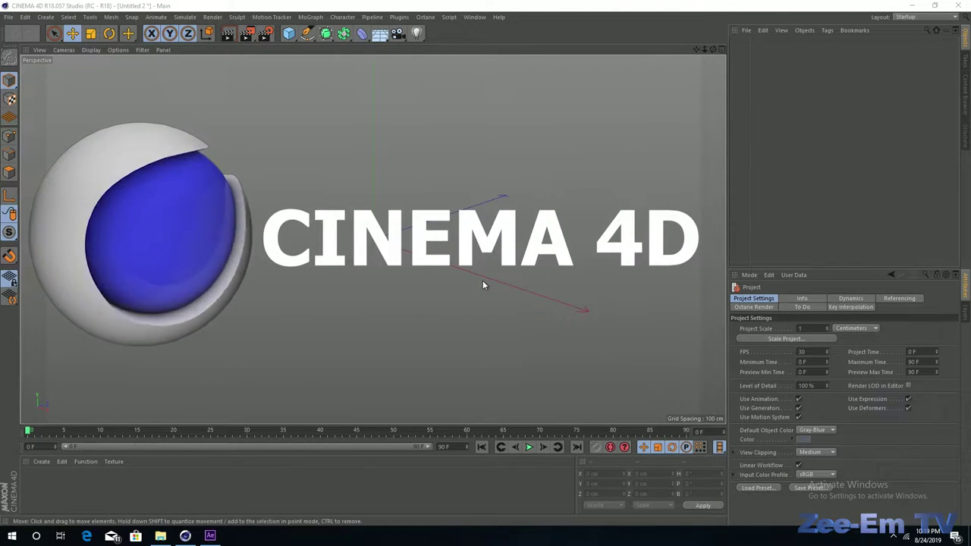
- Switch to the untitled After Effects project and briefly show its New project-item options
click(209, 535)
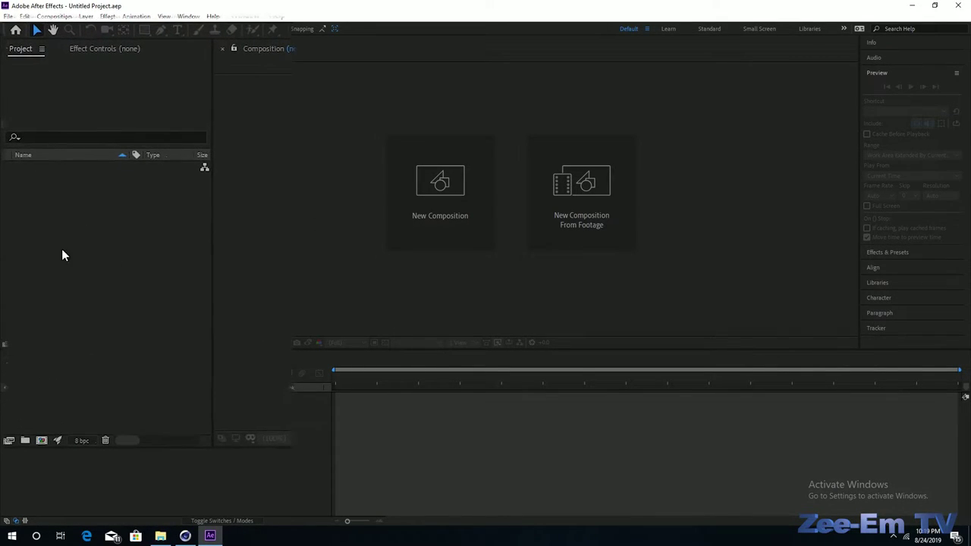
right_click(100, 237)
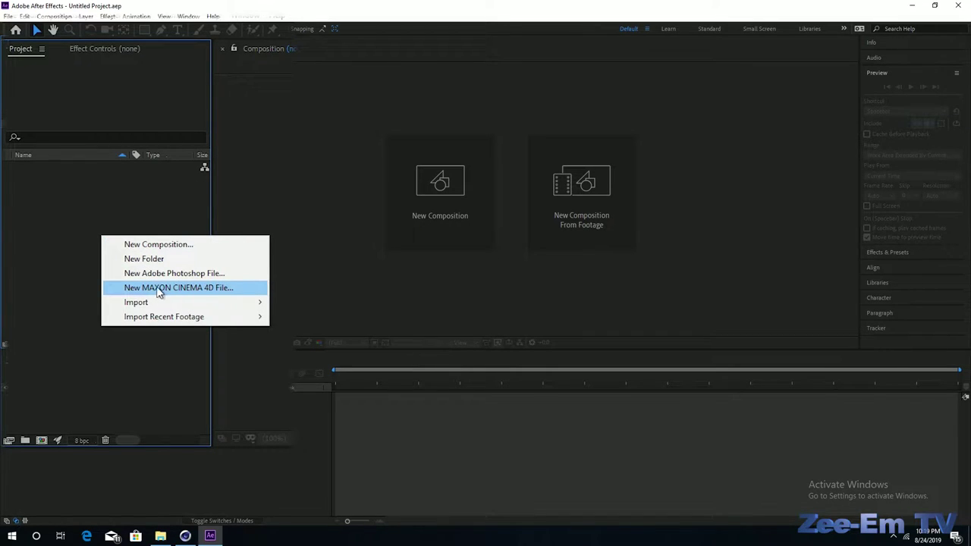
click(47, 236)
- Minimize After Effects so the empty 30 FPS Cinema 4D scene fills the screen
click(913, 9)
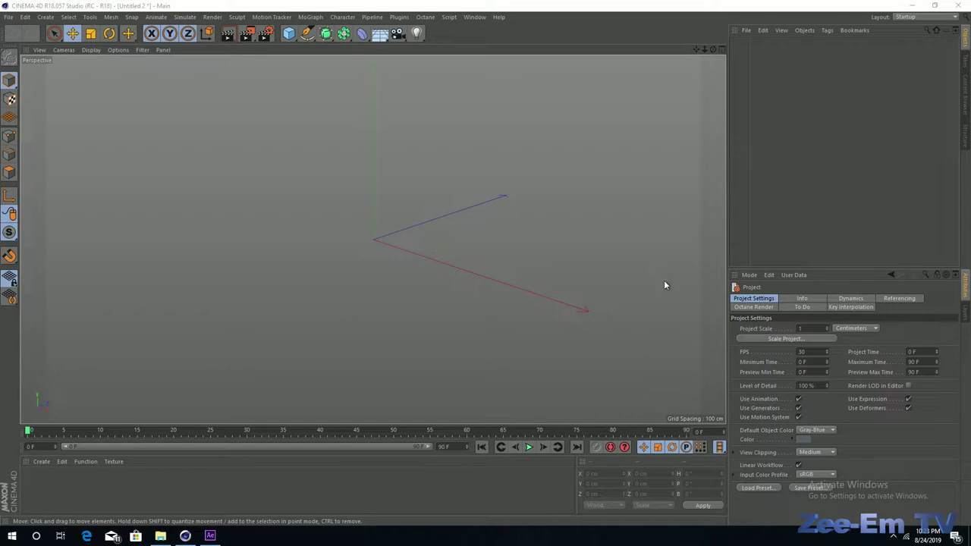
drag(45, 55, 702, 419)
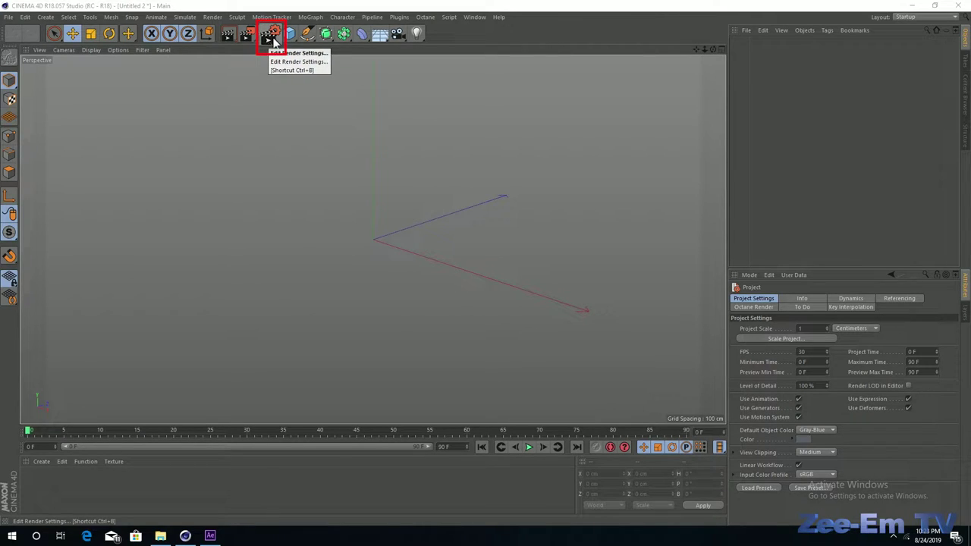
- In Render Settings, apply the HDTV 1080 29.97 output preset for 1920 x 1080
click(274, 42)
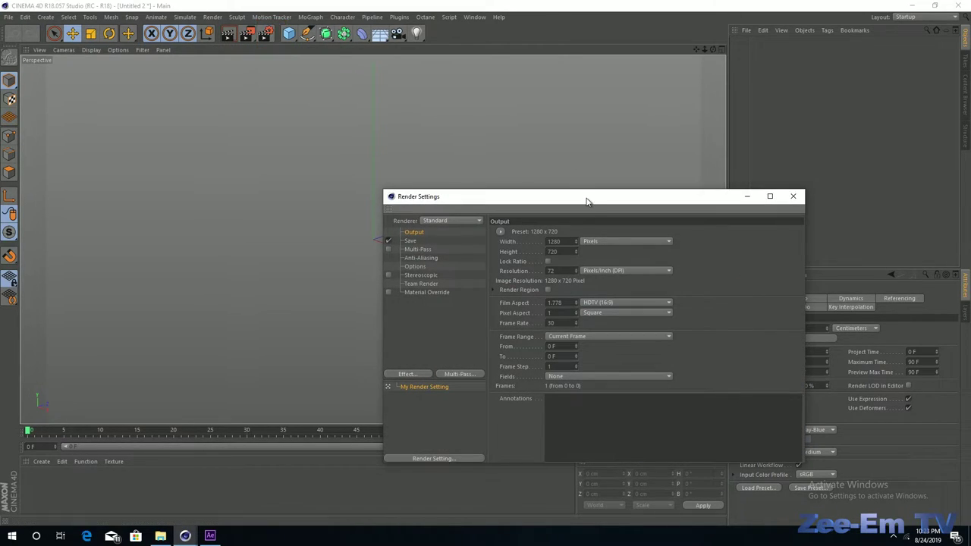
drag(589, 201, 682, 140)
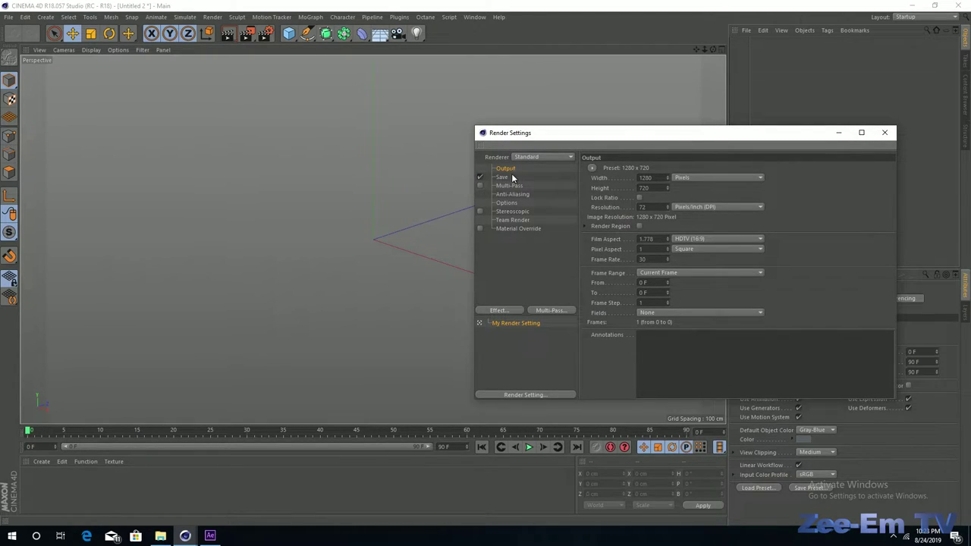
click(592, 170)
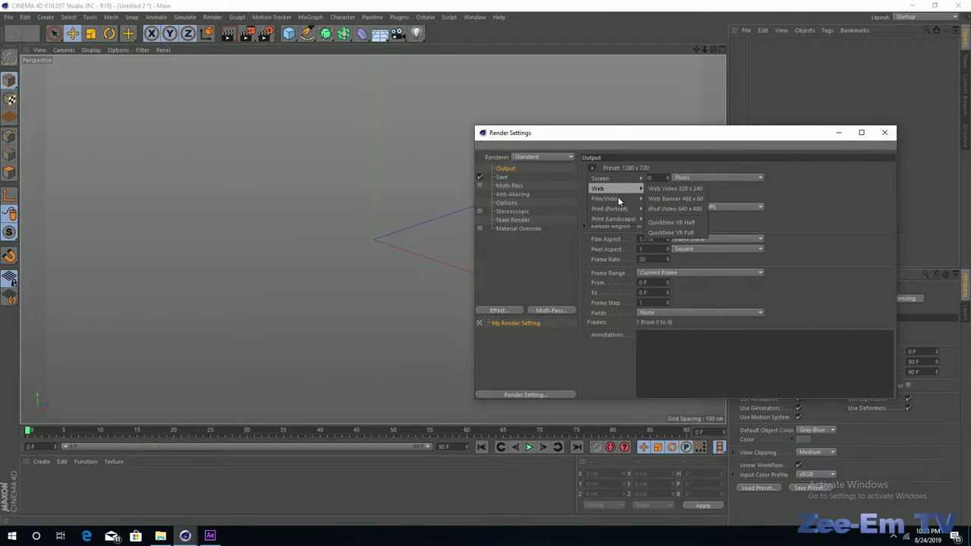
mouse_move(607, 178)
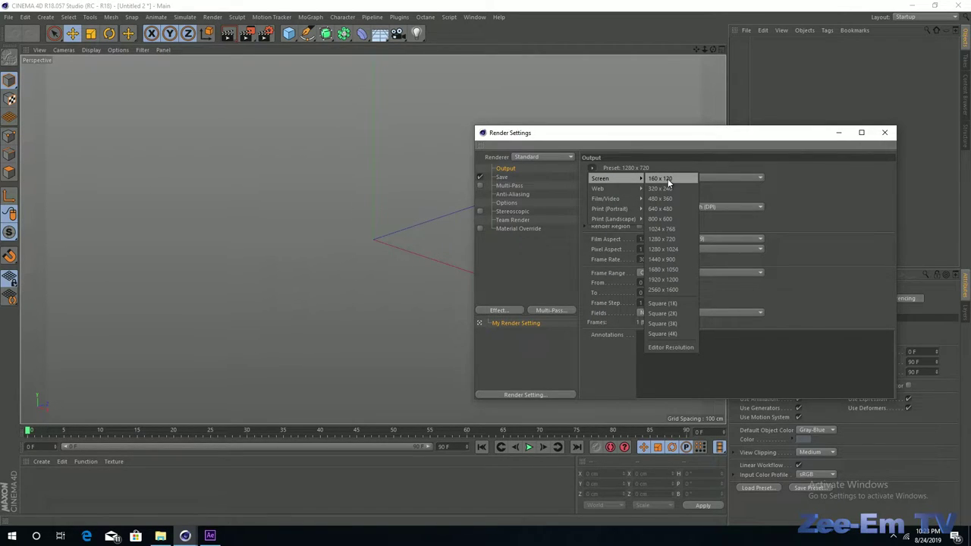
click(668, 180)
drag(641, 140, 724, 173)
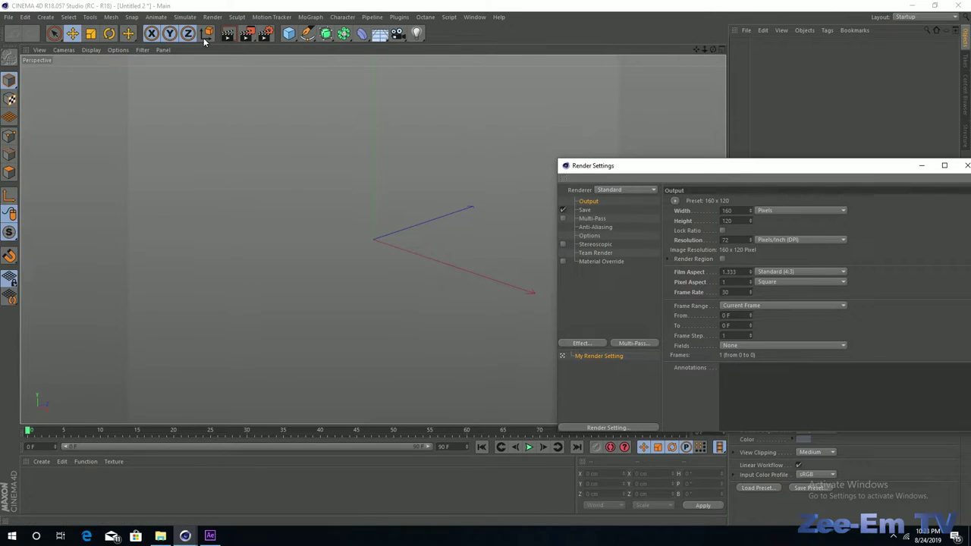
click(674, 201)
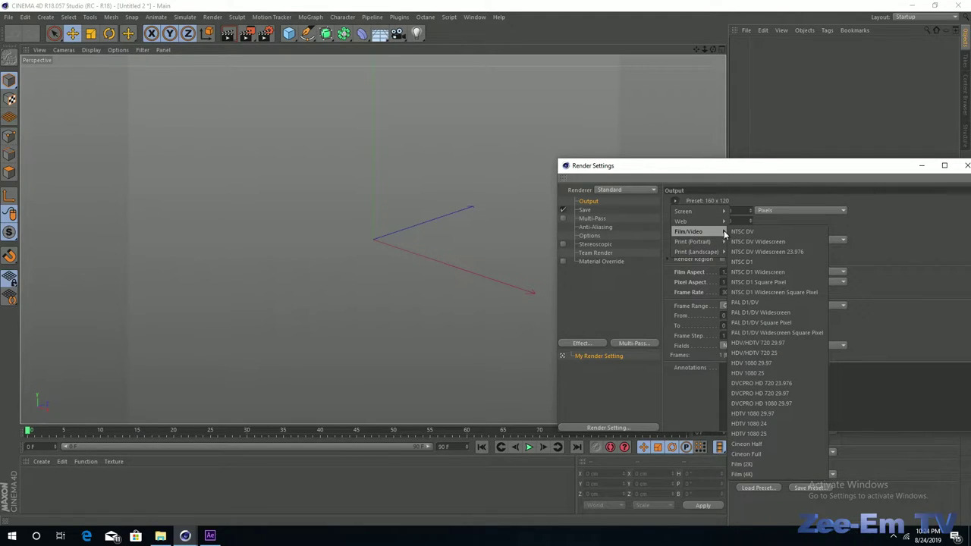
mouse_move(689, 231)
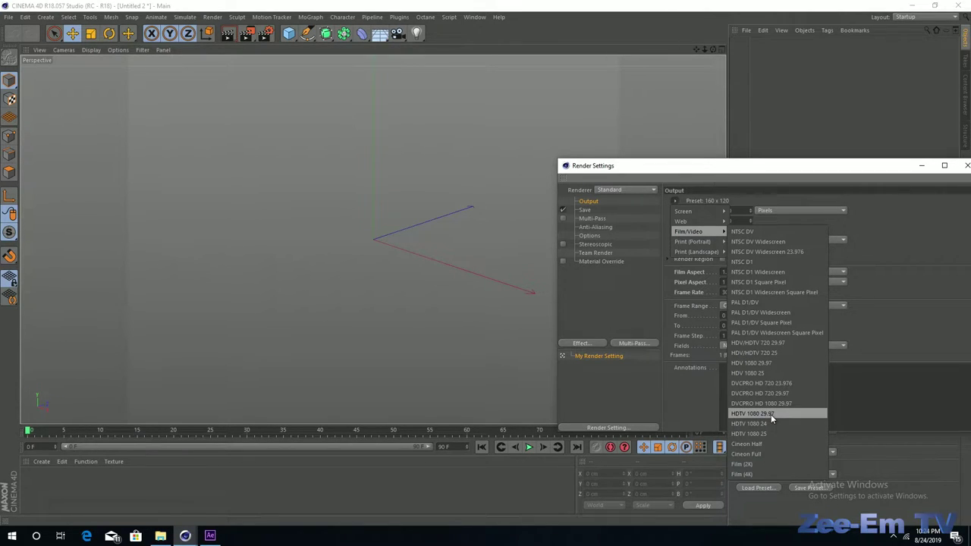
click(771, 415)
drag(835, 169, 697, 152)
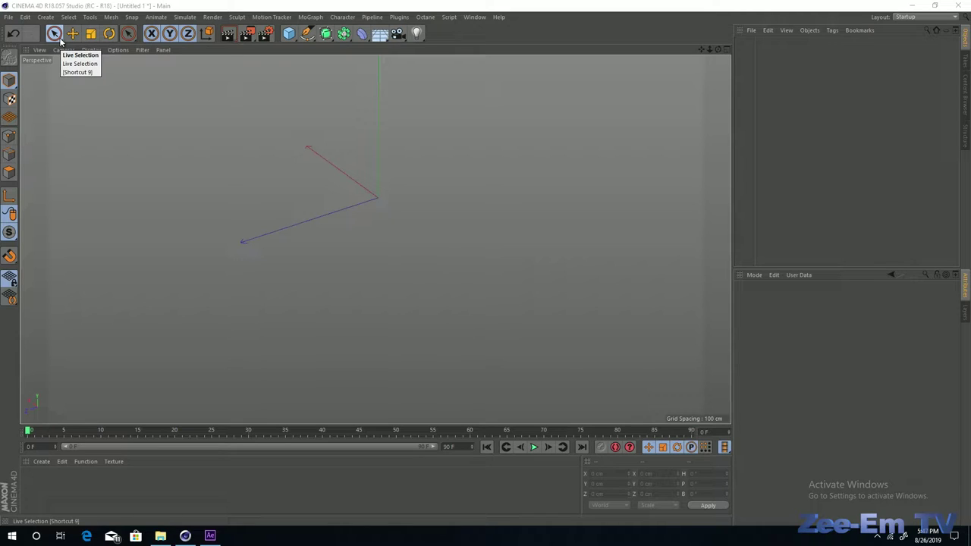
- Choose Live Selection from the toolbar's selection tool flyout
click(61, 42)
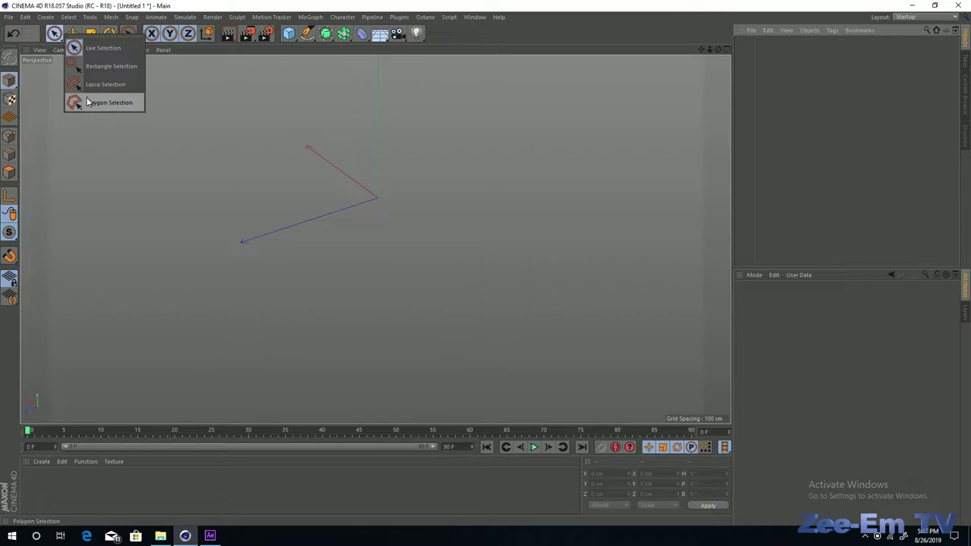
click(54, 35)
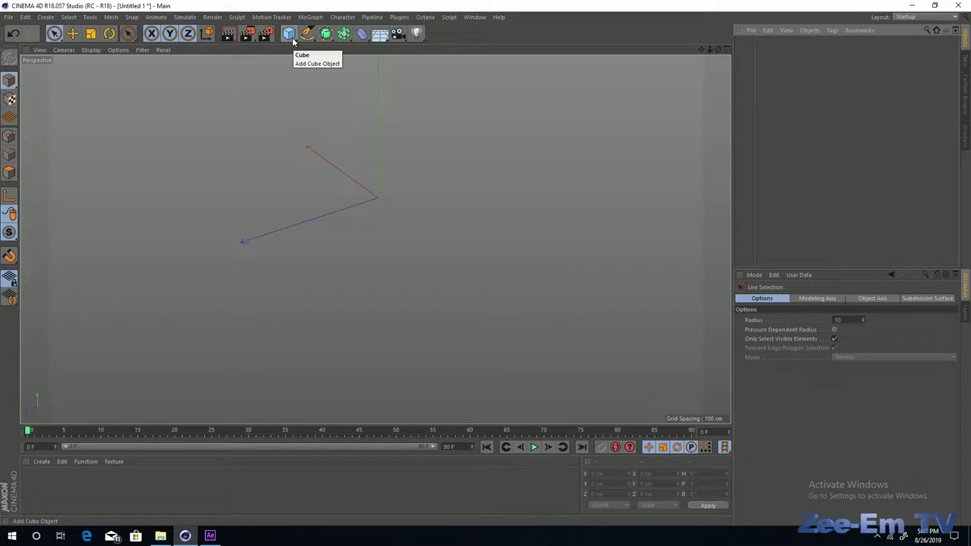
- Add a Cube from the primitives palette, placing a 200 cm cube at the origin
click(291, 35)
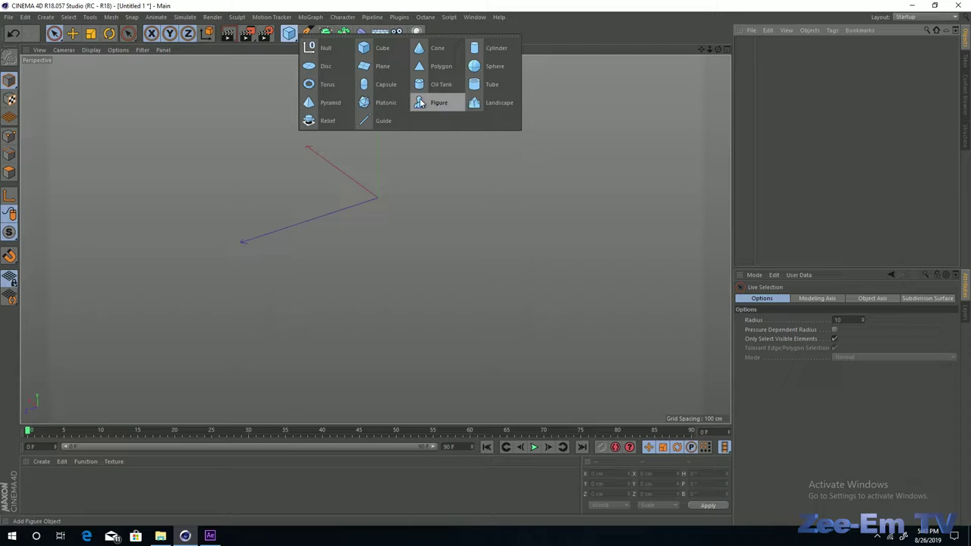
click(379, 52)
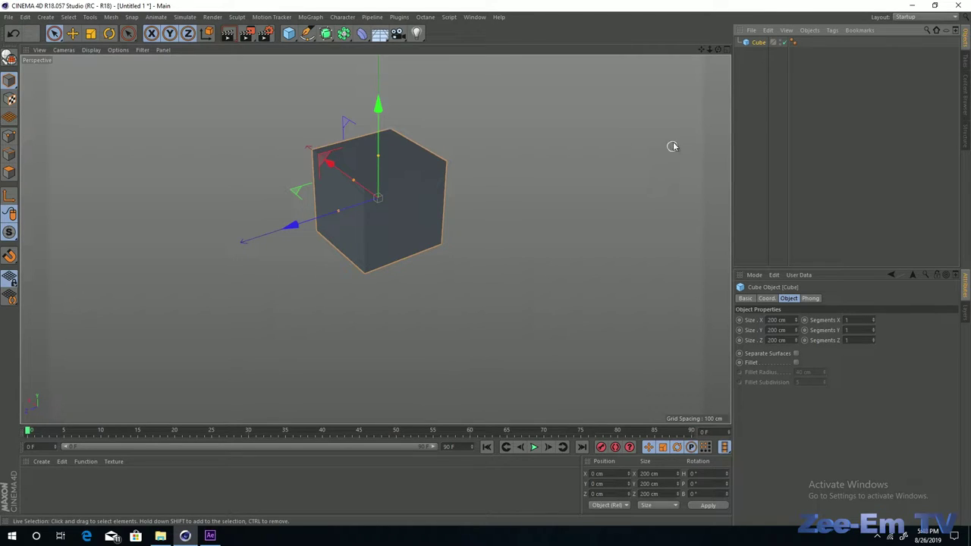
click(700, 54)
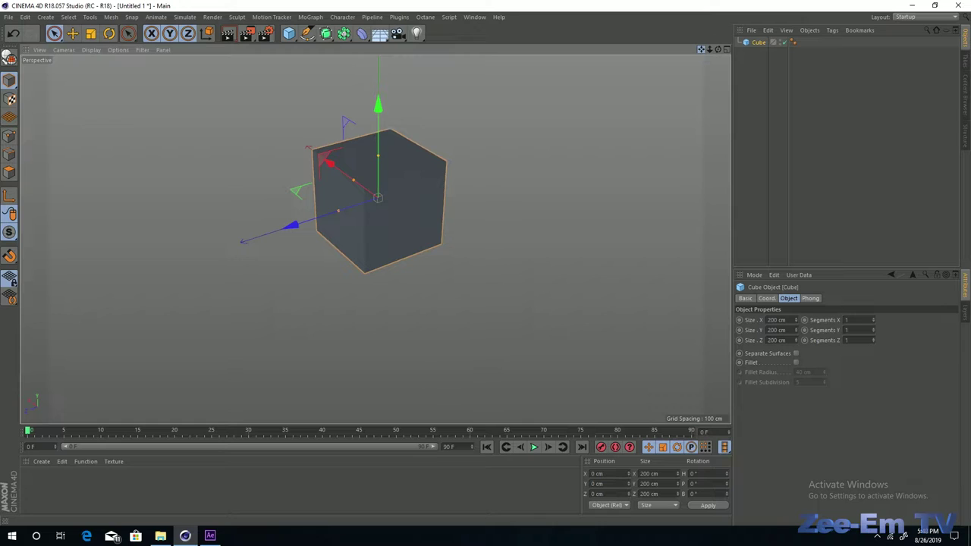
mouse_move(700, 49)
mouse_down()
mouse_move(376, 240)
mouse_move(700, 53)
mouse_up()
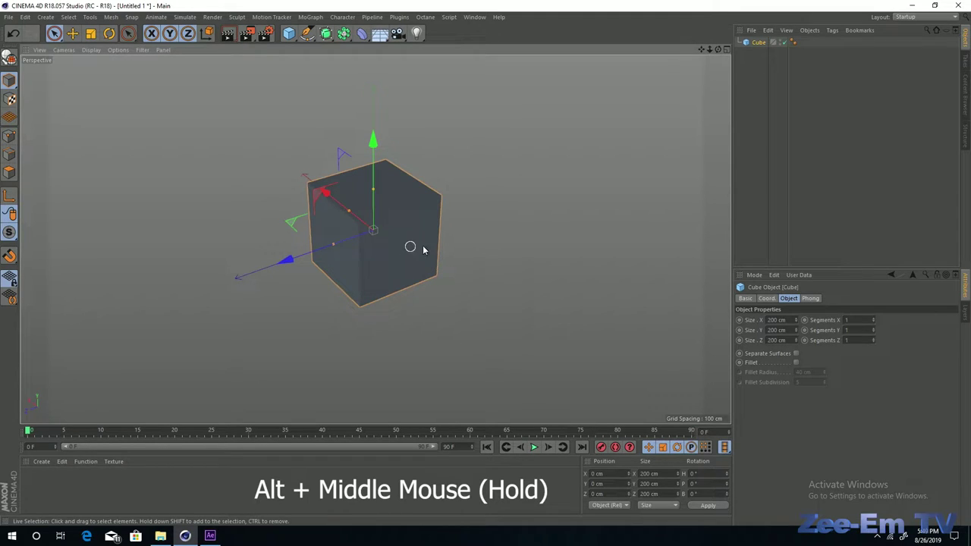
mouse_move(423, 249)
alt+middle_down()
mouse_move(531, 264)
mouse_move(316, 268)
mouse_move(537, 271)
mouse_move(407, 110)
mouse_move(385, 327)
mouse_move(536, 267)
mouse_move(425, 256)
alt+middle_up()
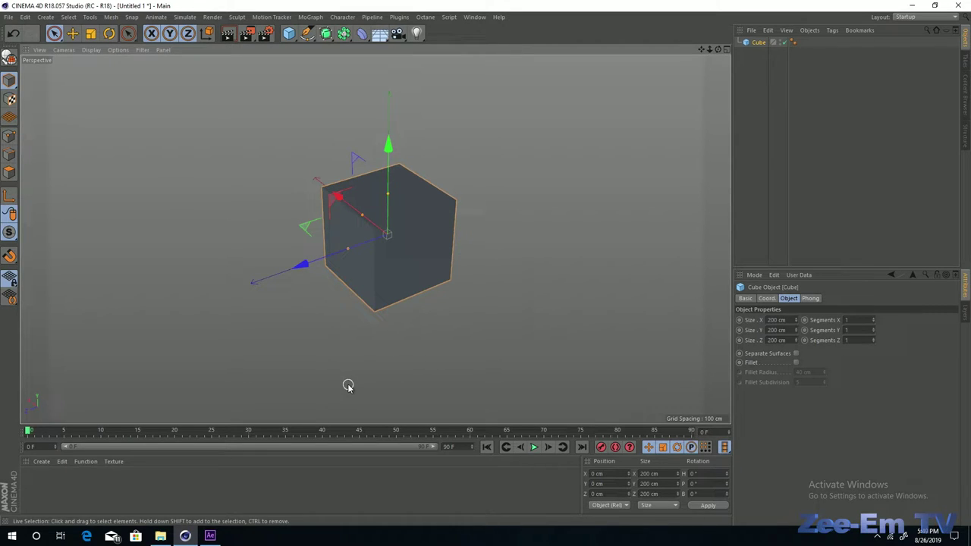
click(710, 51)
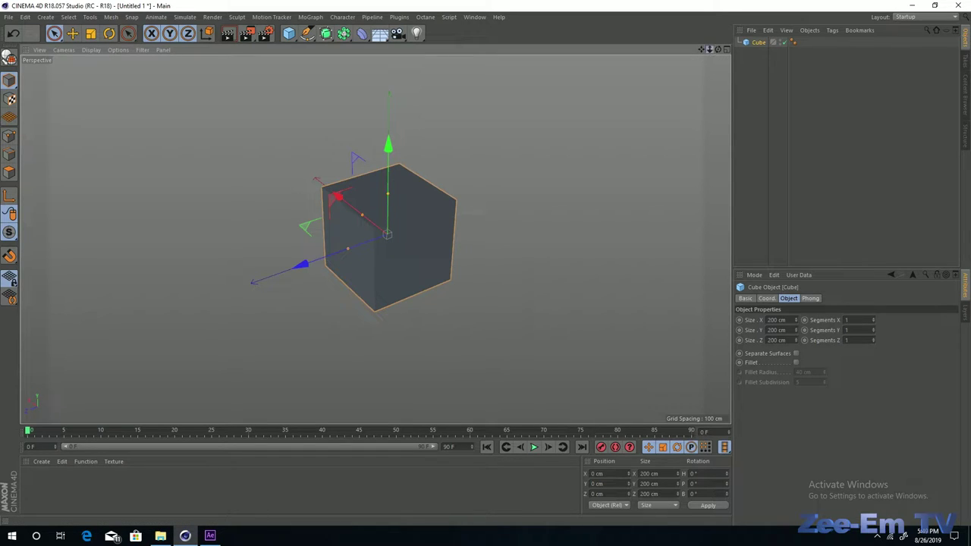
drag(710, 51, 710, 51)
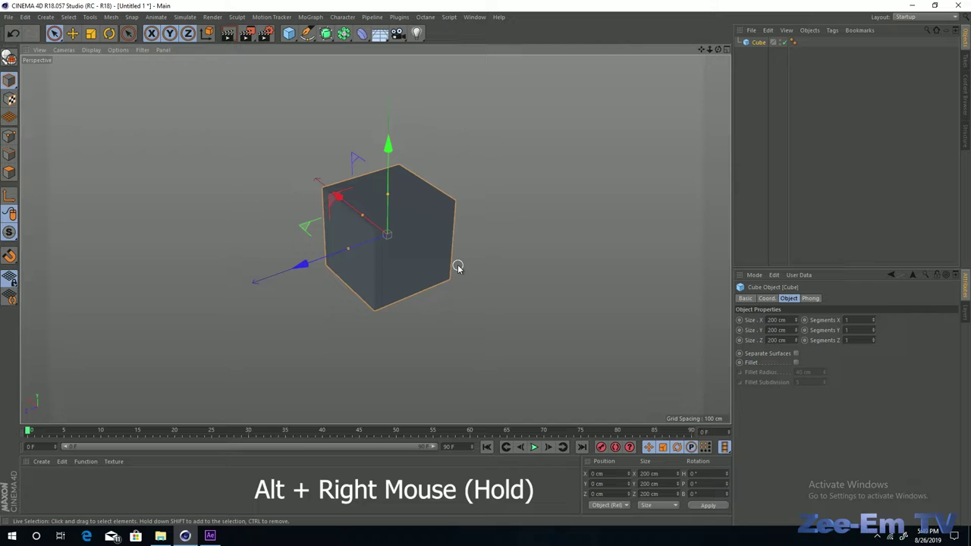
alt+right_drag(458, 267, 317, 264)
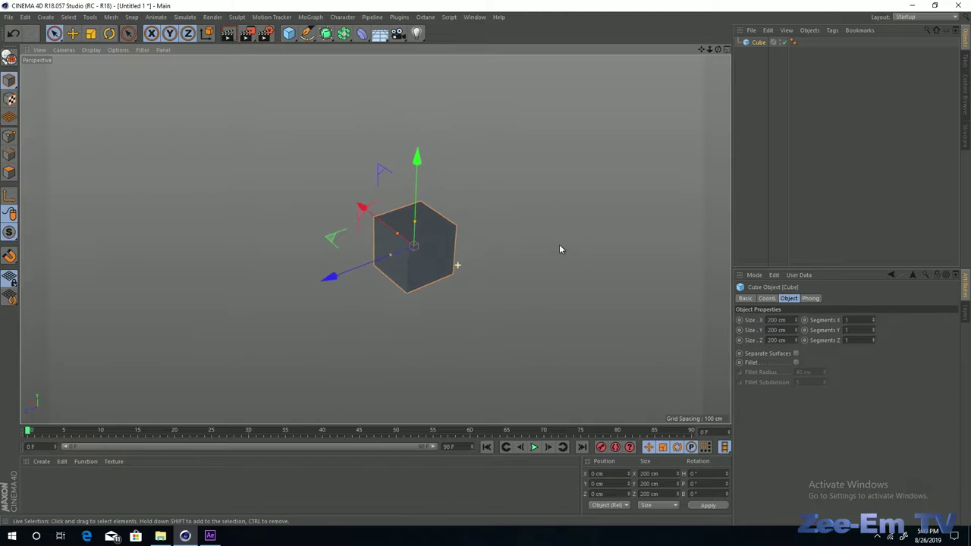
alt+right_drag(317, 264, 651, 242)
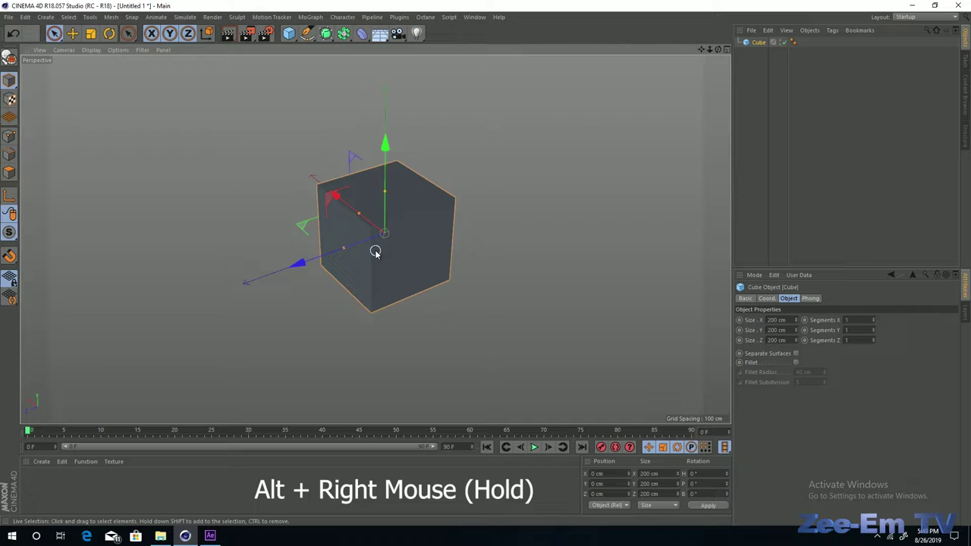
mouse_move(374, 253)
alt+right_down()
mouse_move(499, 251)
mouse_move(363, 264)
mouse_move(579, 265)
mouse_move(293, 279)
mouse_move(397, 321)
alt+right_up()
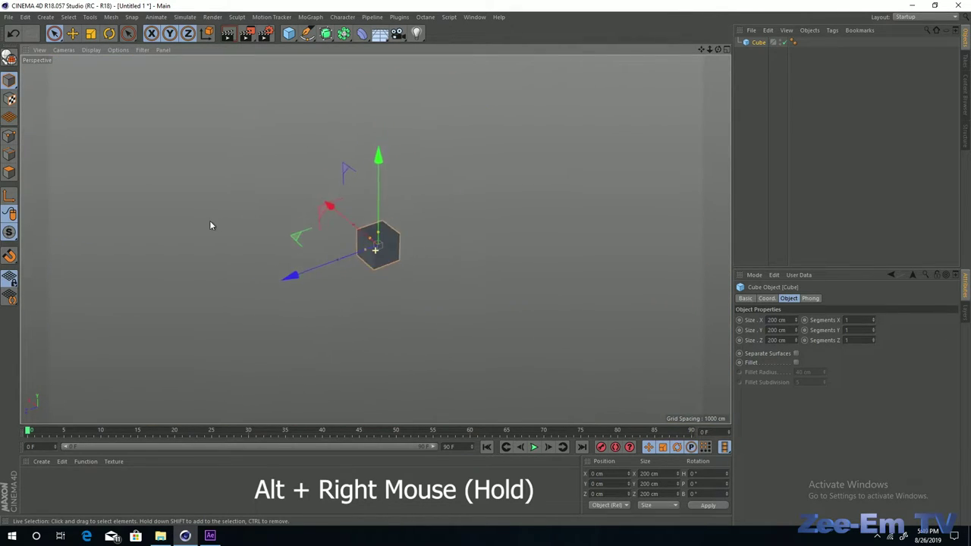
mouse_move(211, 223)
alt+right_down()
mouse_move(448, 272)
mouse_move(390, 263)
mouse_move(608, 273)
mouse_move(304, 277)
mouse_move(513, 273)
alt+right_up()
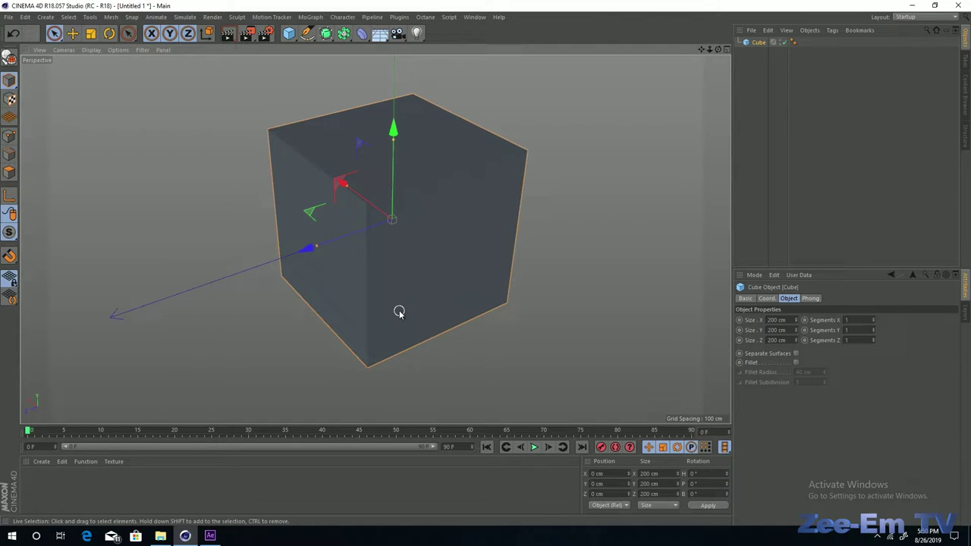
scroll(399, 305, up, 3)
scroll(399, 304, down, 5)
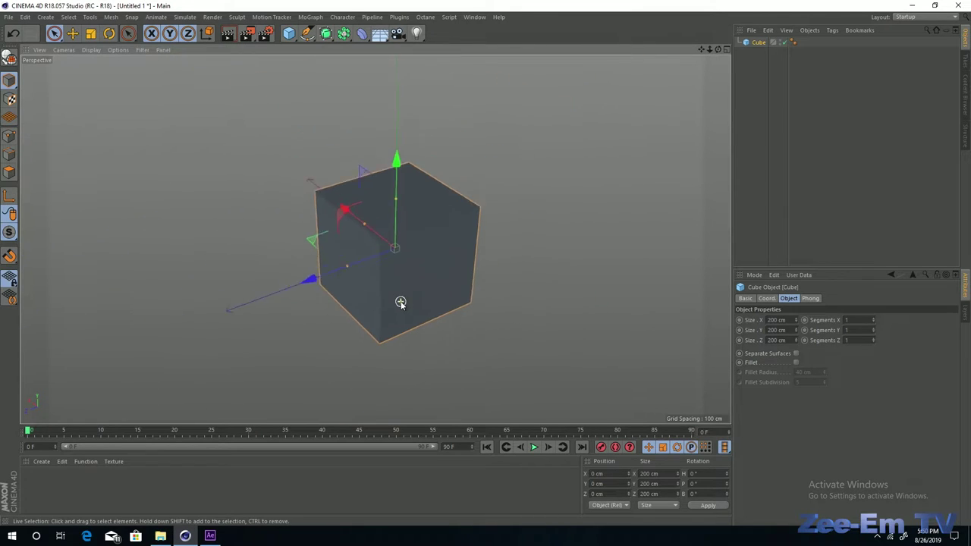
scroll(396, 254, up, 2)
scroll(398, 239, up, 3)
scroll(399, 240, down, 2)
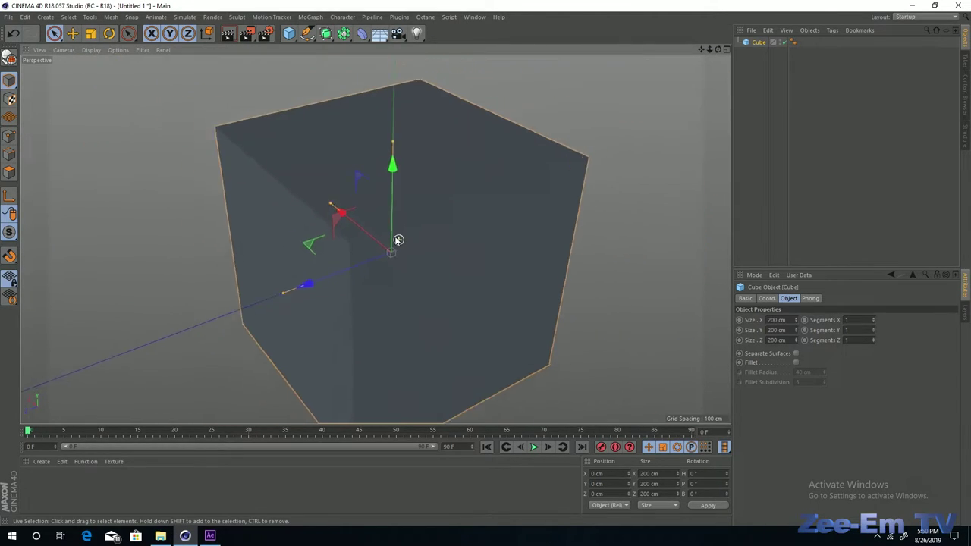
scroll(398, 240, down, 3)
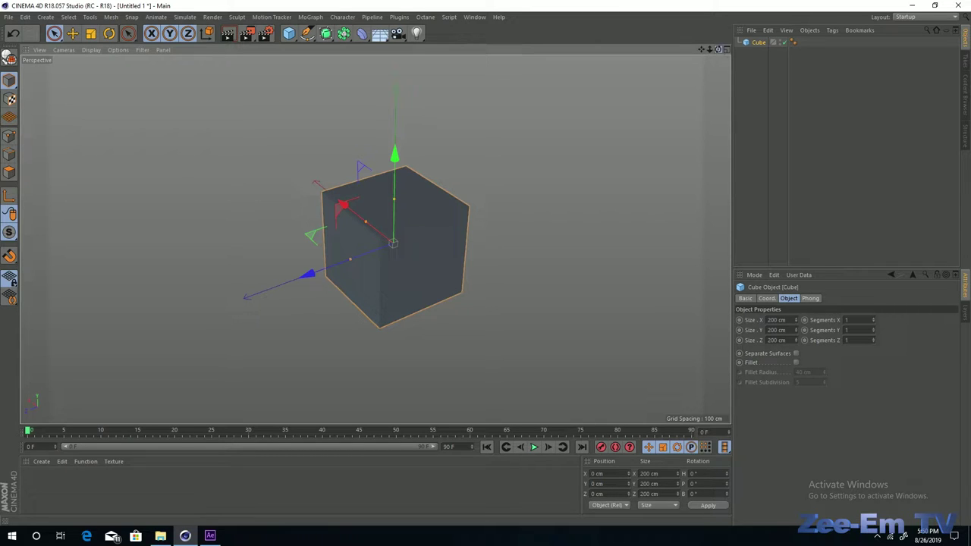
- Orbit the view to look down on the cube, ending on a straight-on front look
drag(718, 48, 705, 60)
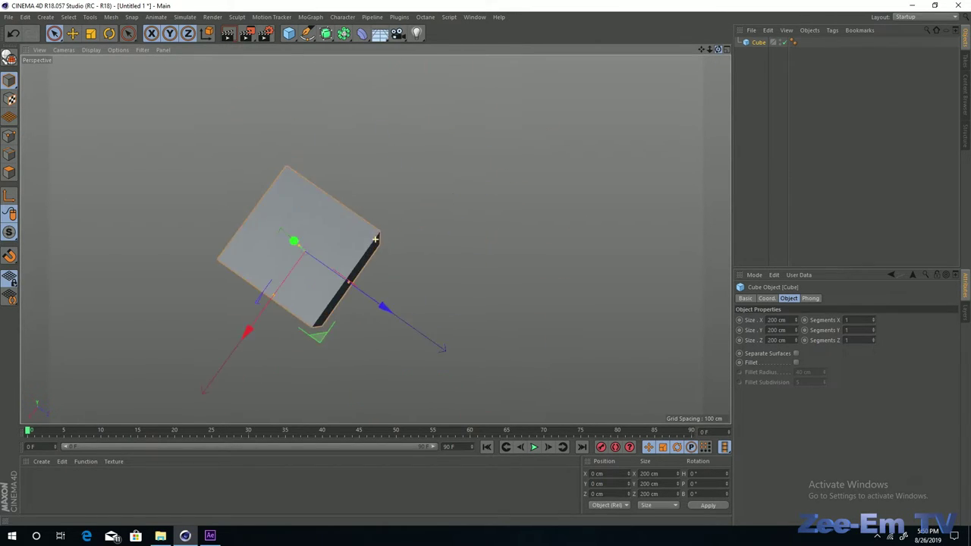
drag(375, 239, 375, 239)
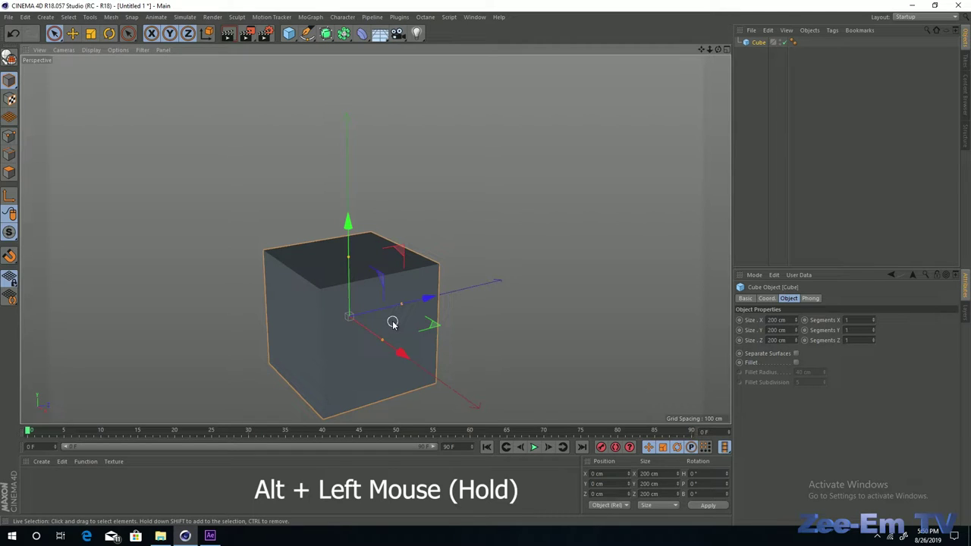
mouse_move(392, 322)
alt+mouse_down()
mouse_move(644, 293)
mouse_move(596, 333)
mouse_move(121, 332)
mouse_move(447, 245)
mouse_move(197, 373)
mouse_move(505, 261)
mouse_move(624, 293)
mouse_move(197, 268)
mouse_move(462, 253)
mouse_move(195, 273)
mouse_move(345, 251)
mouse_move(344, 274)
alt+mouse_up()
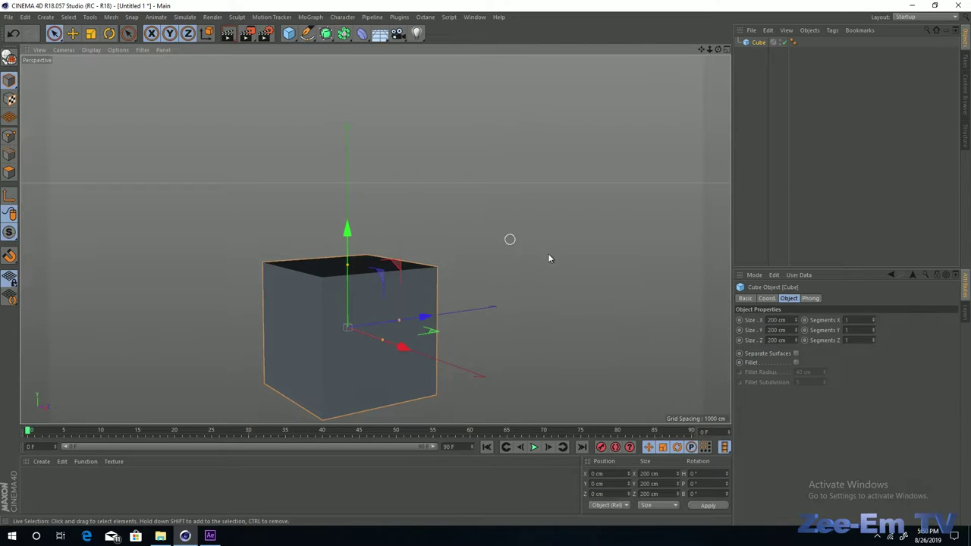
mouse_move(475, 284)
alt+mouse_down()
mouse_move(477, 192)
mouse_move(525, 318)
alt+mouse_up()
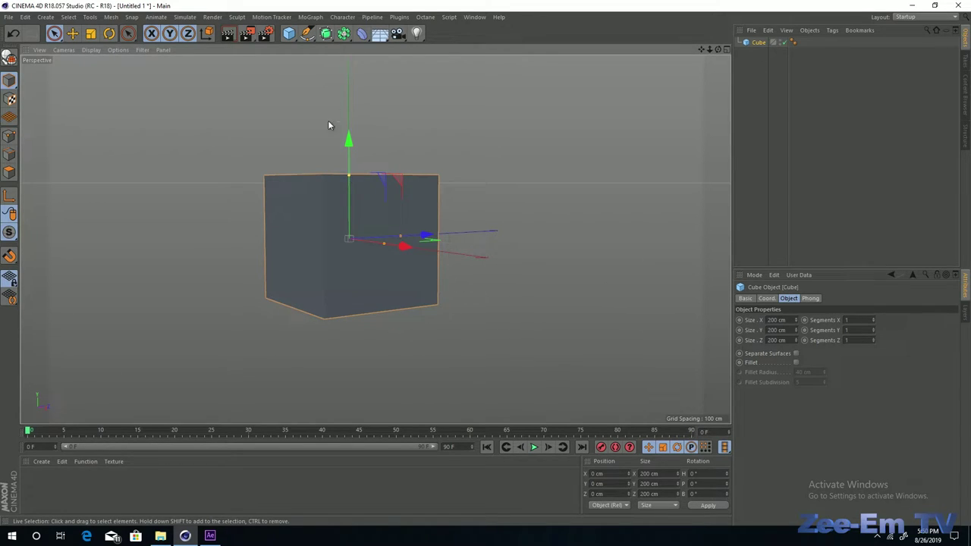
- Switch to four views, set lower-right to Back and lower-left to Right, then deselect the cube
click(727, 49)
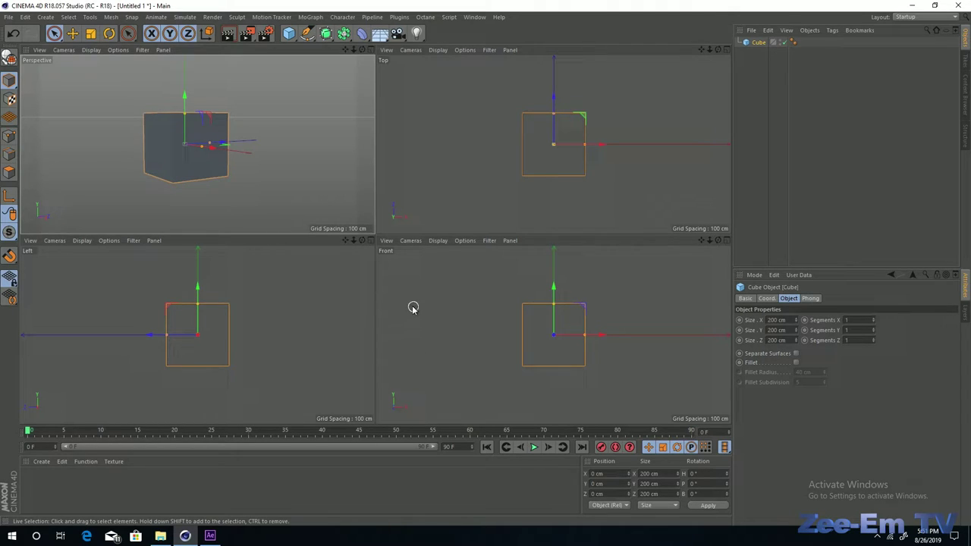
click(411, 242)
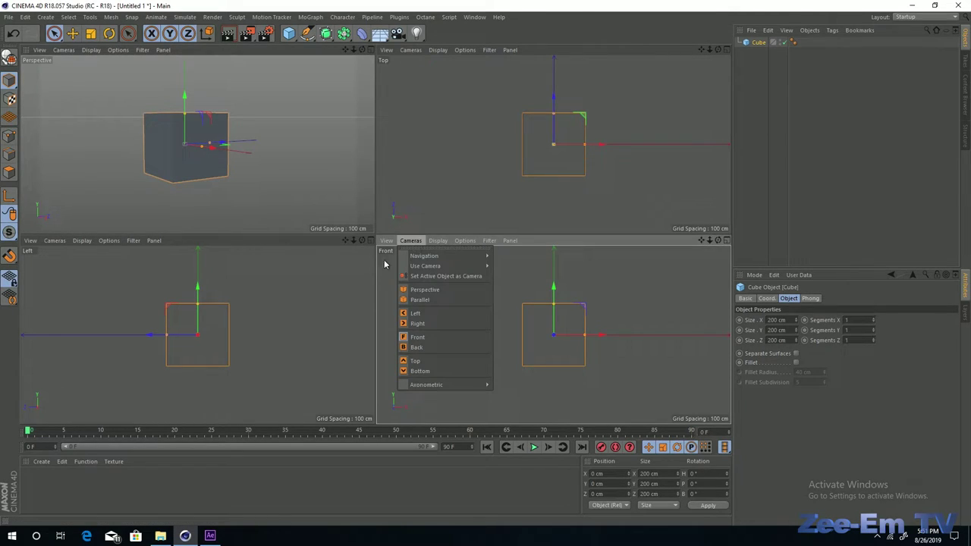
click(416, 349)
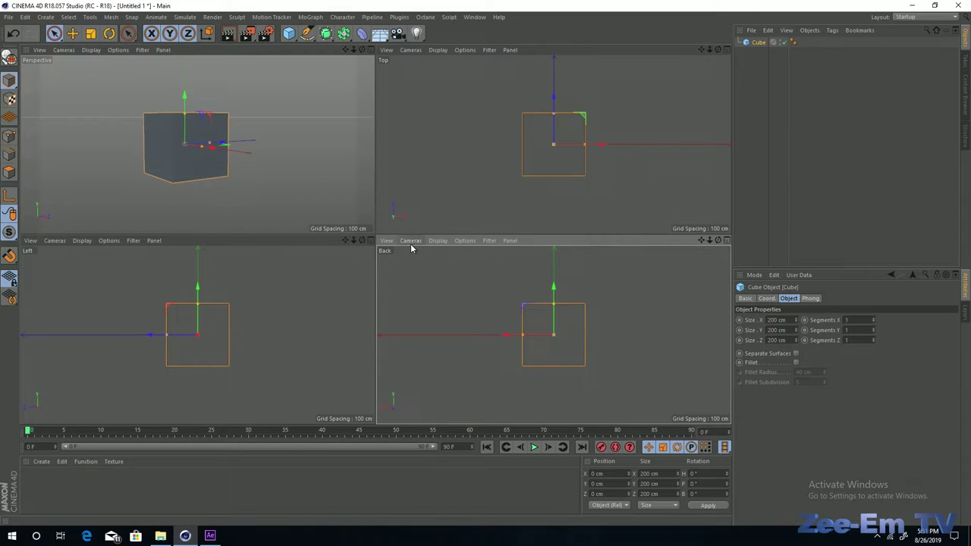
click(55, 243)
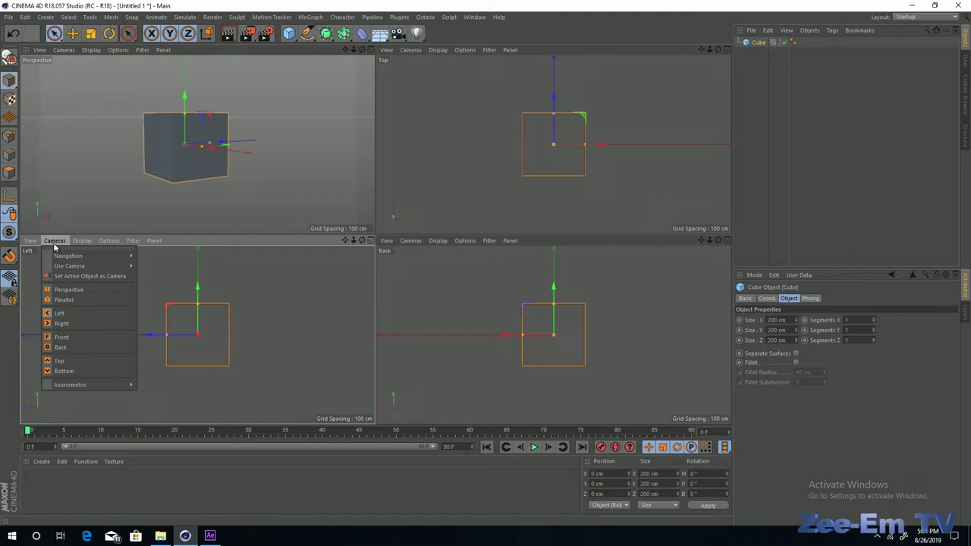
click(61, 319)
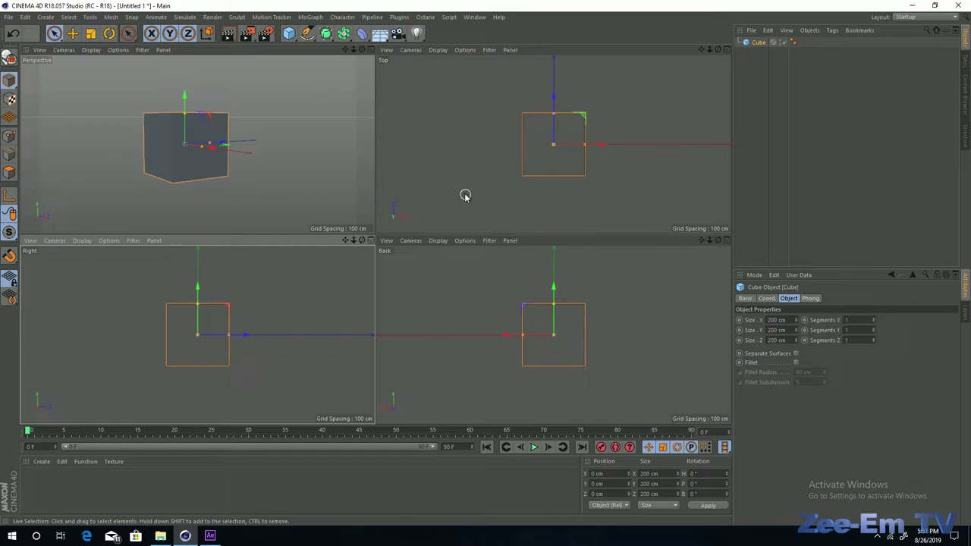
click(462, 146)
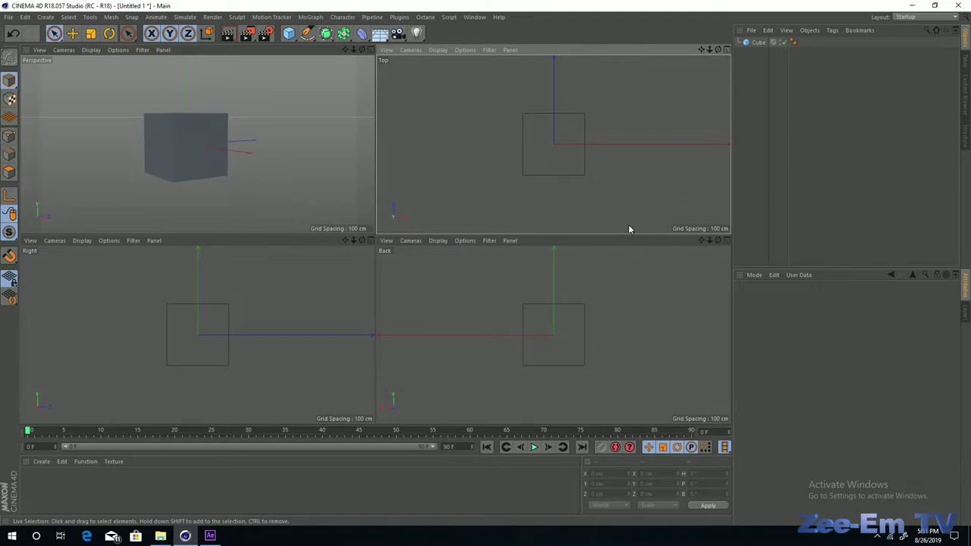
- Maximize the Perspective viewport, orbit to a higher angle, and reselect the 200 cm Cube
click(727, 49)
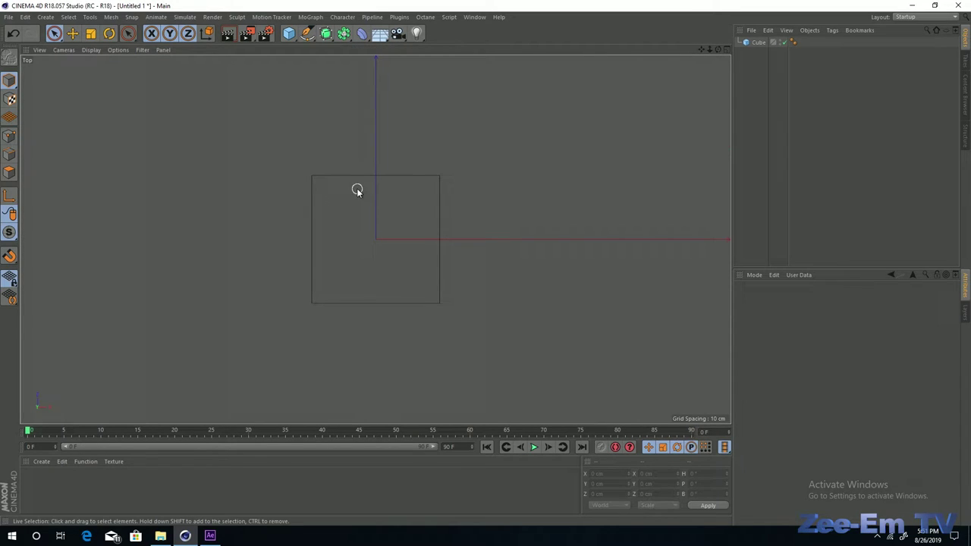
middle_click(450, 156)
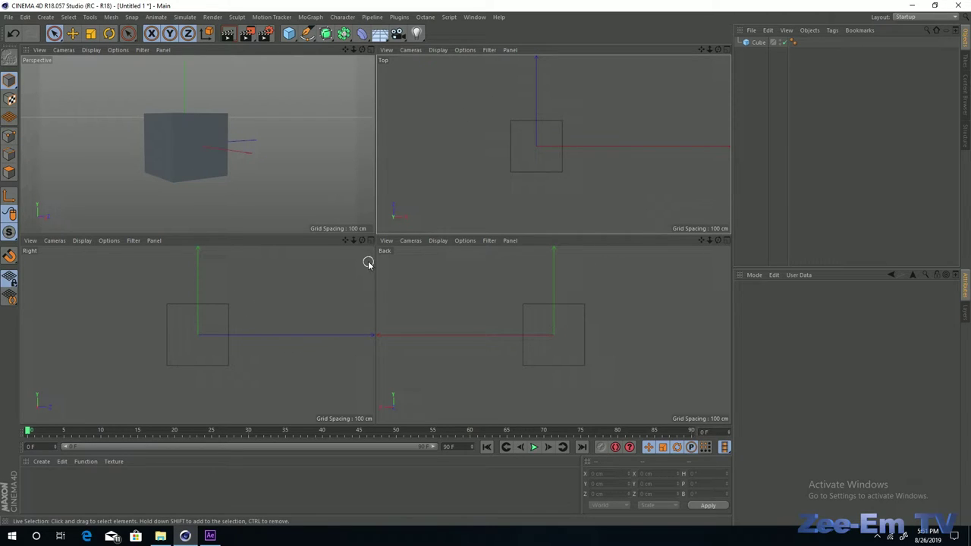
middle_click(129, 132)
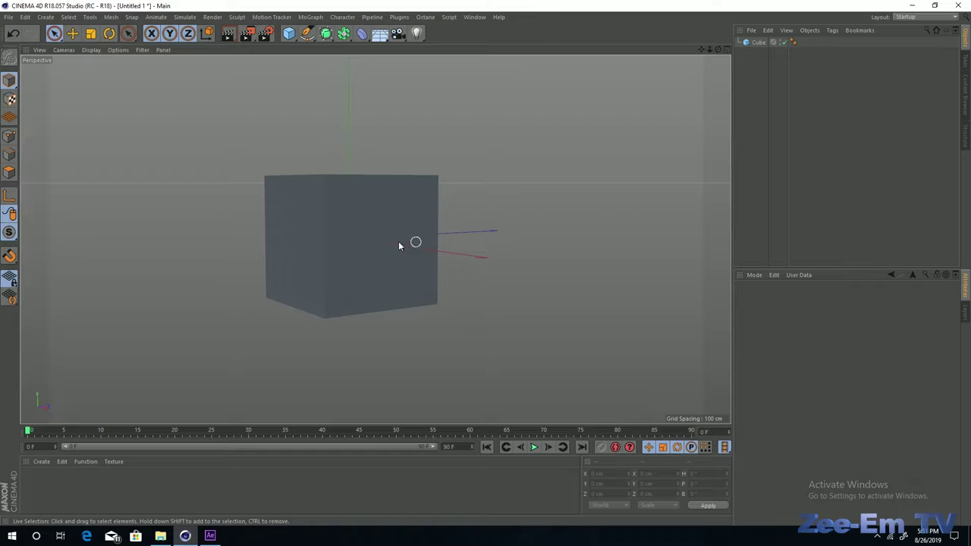
mouse_move(398, 241)
alt+mouse_down()
mouse_move(369, 273)
mouse_move(366, 232)
mouse_move(449, 256)
alt+mouse_up()
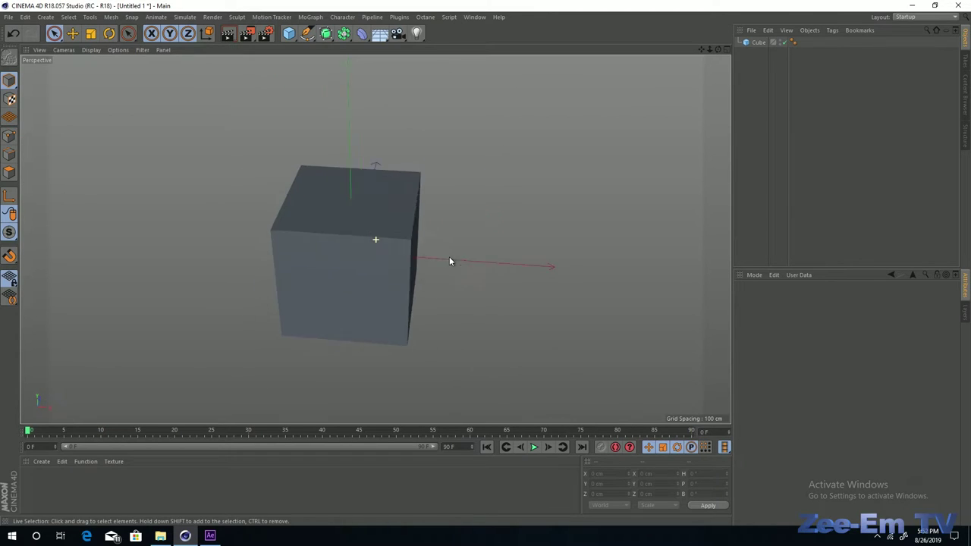
click(757, 42)
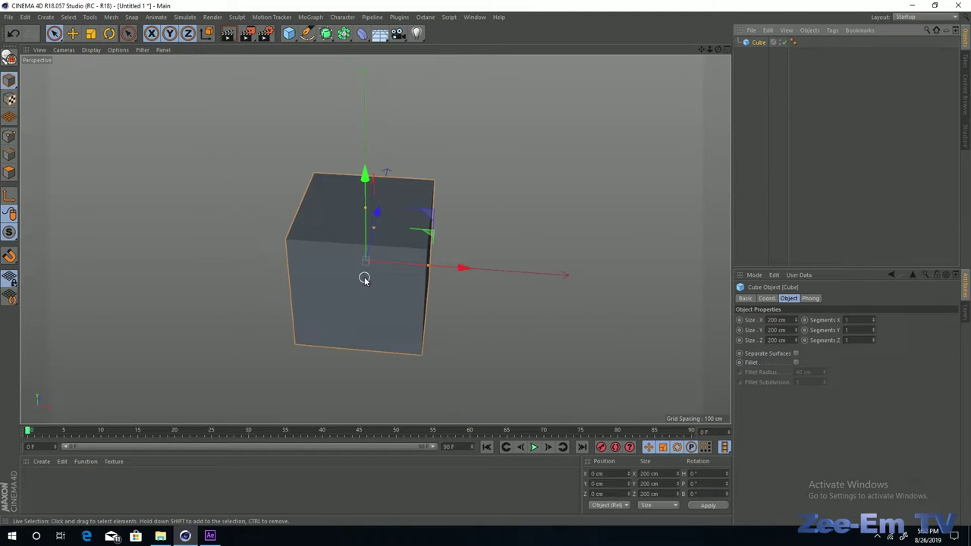
alt+drag(247, 345, 539, 257)
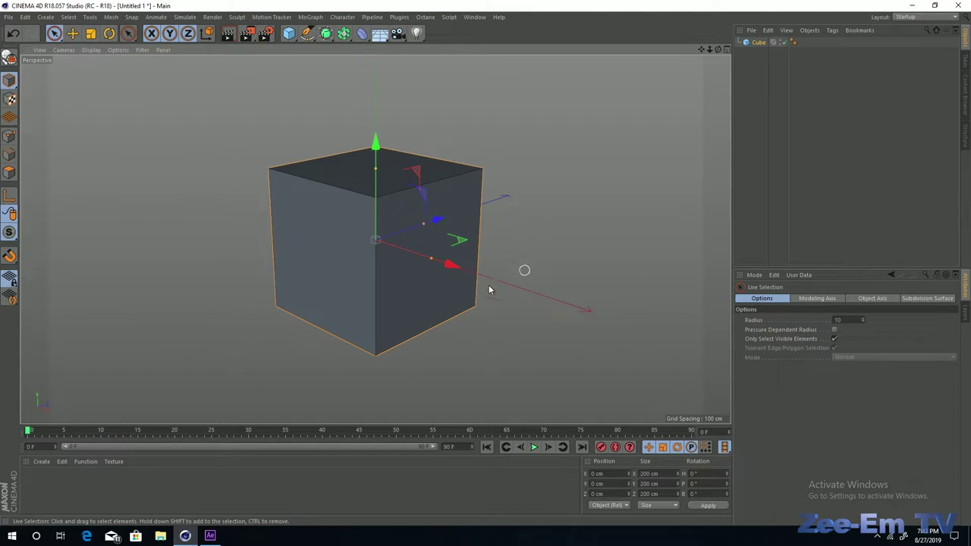
- Drag the cube's move handles to place it near X 71.8, Y 52.3, Z -50.1 cm
click(73, 34)
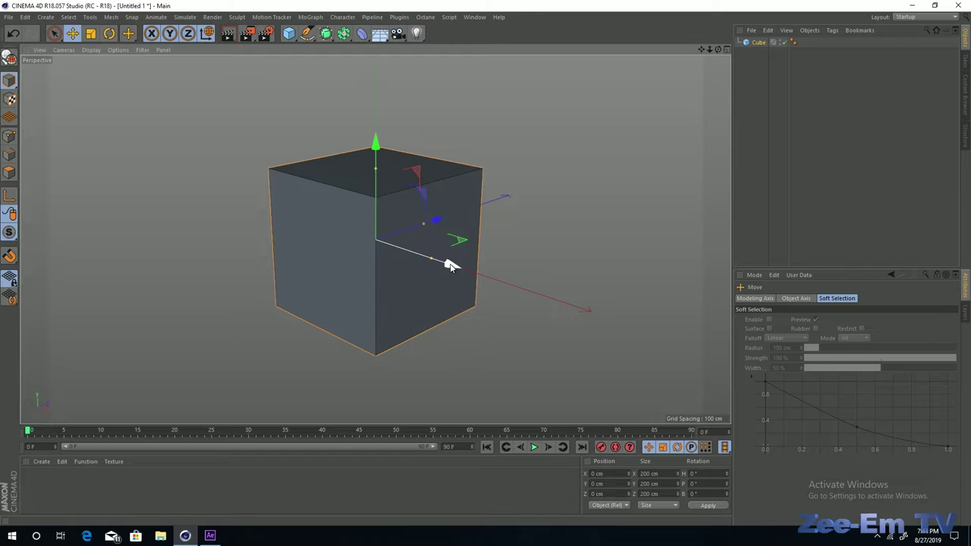
mouse_move(451, 265)
mouse_down()
mouse_move(652, 384)
mouse_move(310, 250)
mouse_move(585, 341)
mouse_move(309, 254)
mouse_move(373, 217)
mouse_move(469, 220)
mouse_move(308, 190)
mouse_up()
mouse_move(257, 148)
mouse_down()
mouse_move(268, 102)
mouse_move(302, 99)
mouse_move(331, 126)
mouse_up()
mouse_move(333, 206)
mouse_down()
mouse_move(398, 236)
mouse_move(416, 227)
mouse_up()
key(space)
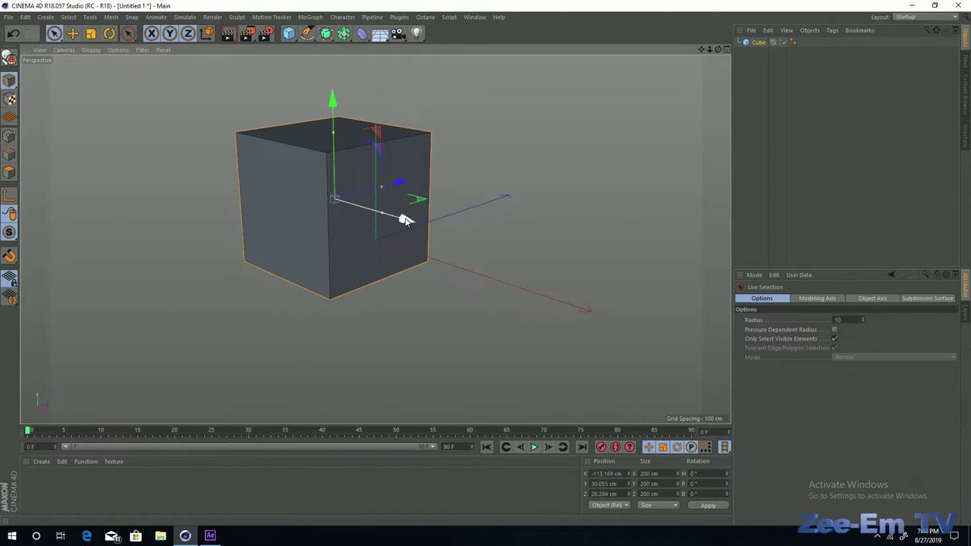
drag(406, 220, 410, 235)
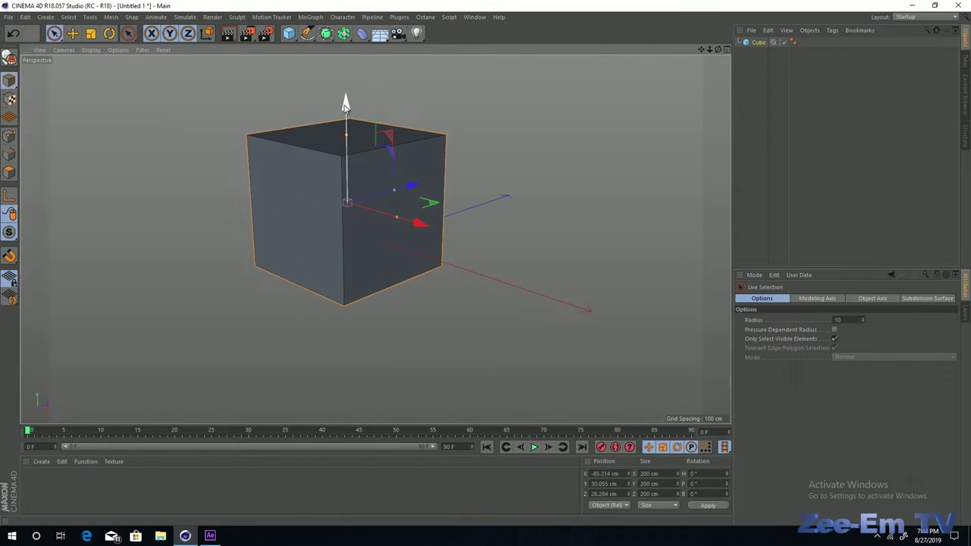
mouse_move(347, 110)
mouse_down()
mouse_move(359, 105)
mouse_move(345, 216)
mouse_move(347, 129)
mouse_up()
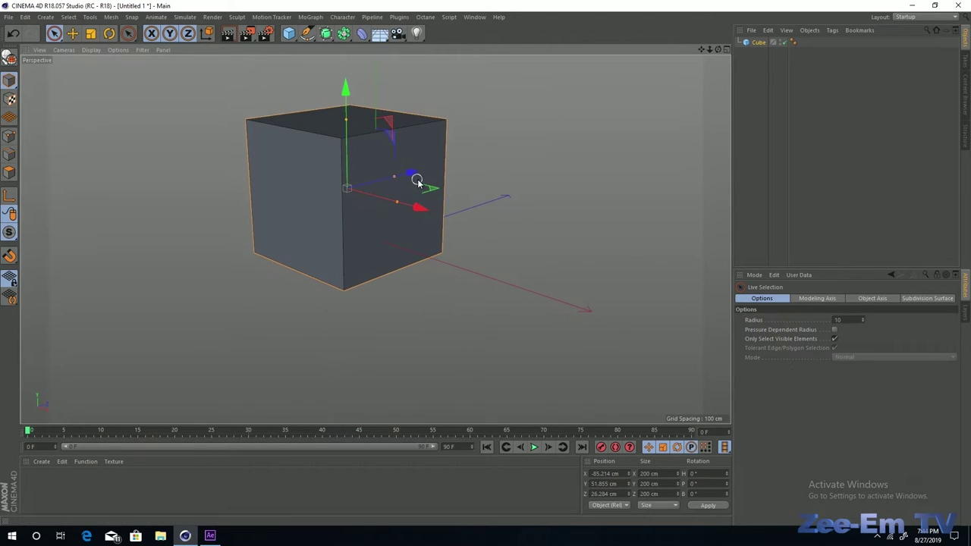
mouse_move(409, 171)
mouse_down()
mouse_move(468, 177)
mouse_move(490, 154)
mouse_move(414, 201)
mouse_up()
click(71, 33)
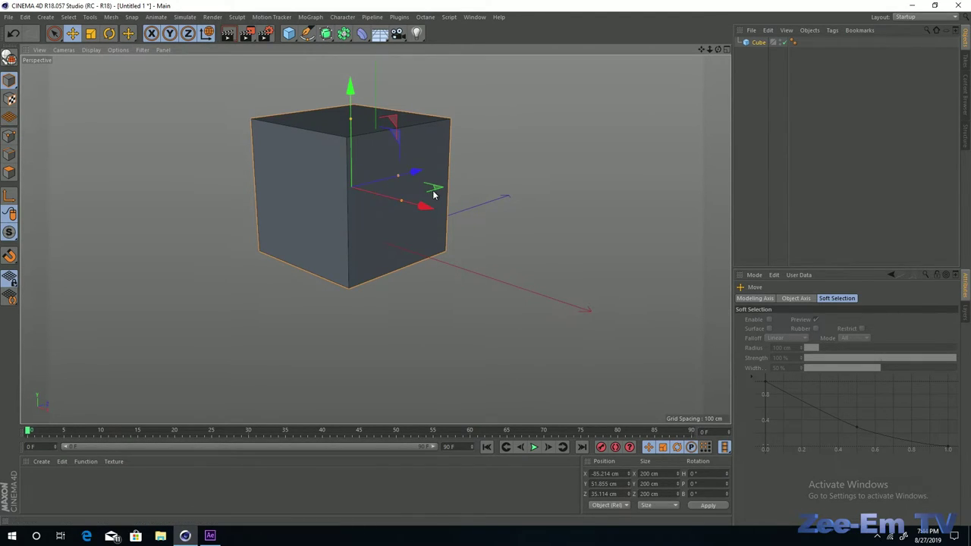
mouse_move(433, 195)
mouse_down()
mouse_move(402, 160)
mouse_move(328, 151)
mouse_move(338, 141)
mouse_move(426, 195)
mouse_up()
mouse_move(438, 245)
mouse_down()
mouse_move(491, 225)
mouse_move(470, 231)
mouse_up()
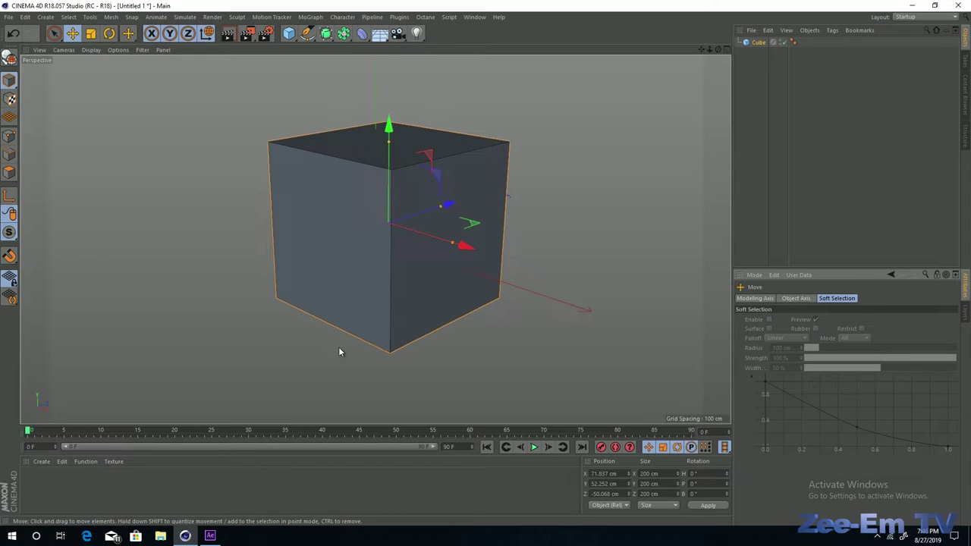
- Drag the scale handles to resize the cube, undoing the final X stretch, ending at 238.049 cm
click(92, 34)
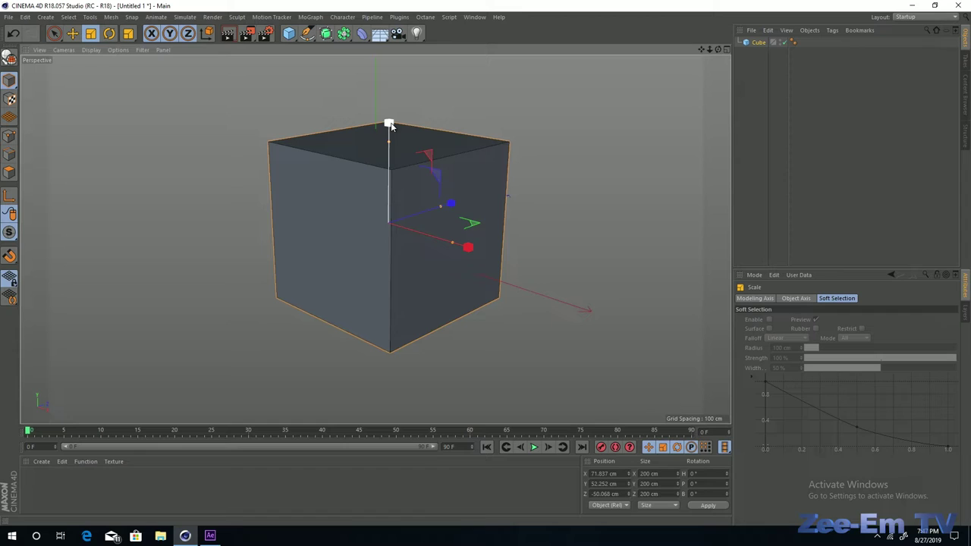
drag(389, 125, 456, 184)
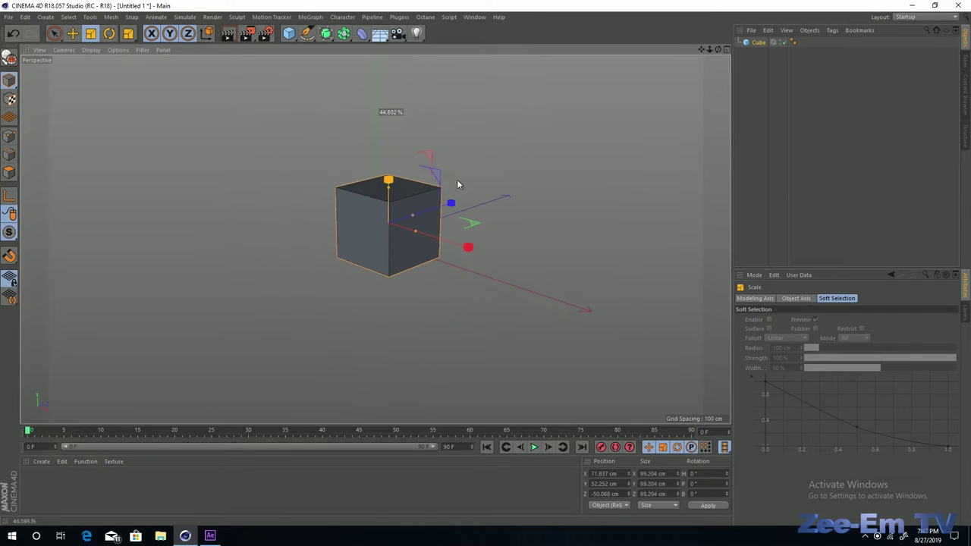
mouse_move(457, 184)
mouse_down()
mouse_move(401, 176)
mouse_move(403, 273)
mouse_up()
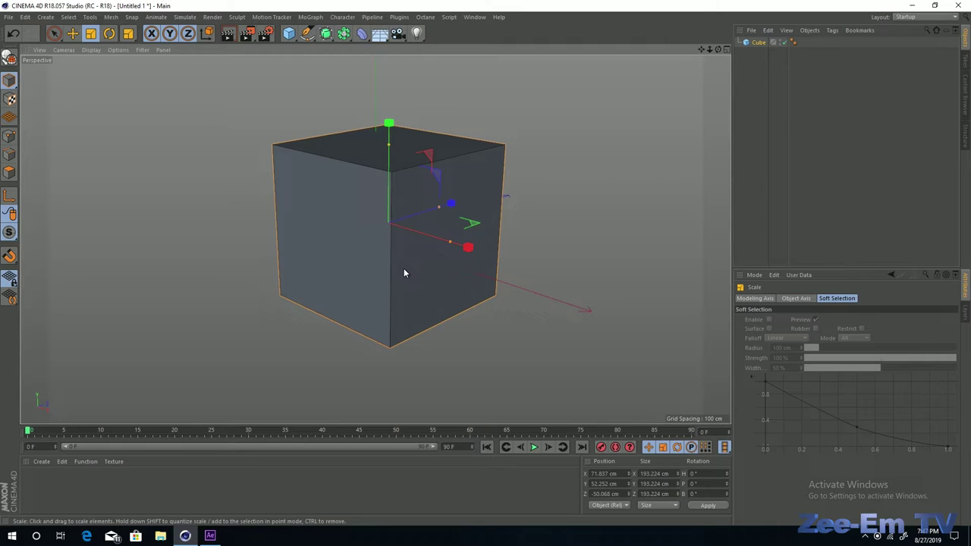
mouse_move(451, 203)
mouse_down()
mouse_move(499, 192)
mouse_move(472, 195)
mouse_up()
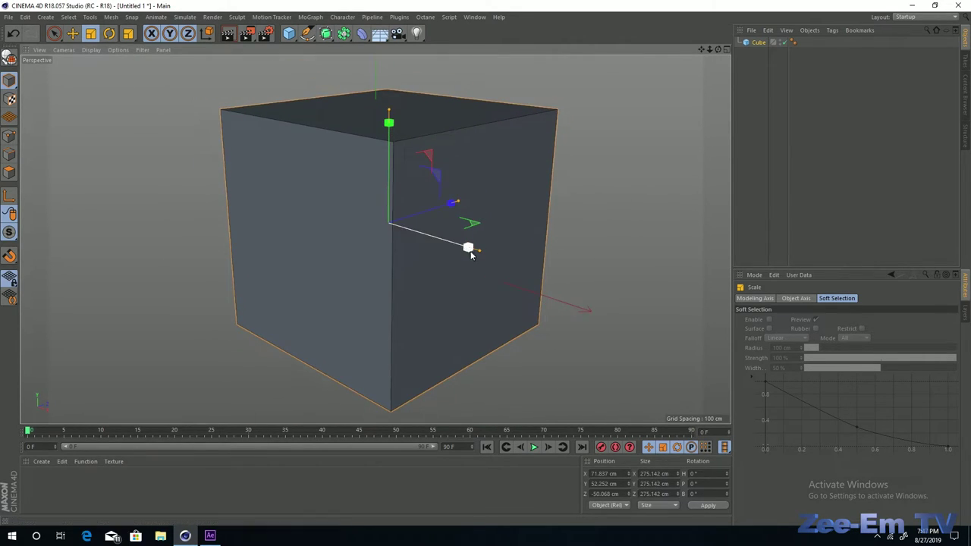
mouse_move(468, 253)
mouse_down()
mouse_move(408, 242)
mouse_move(469, 274)
mouse_move(390, 243)
mouse_move(470, 289)
mouse_move(429, 258)
mouse_move(447, 270)
mouse_up()
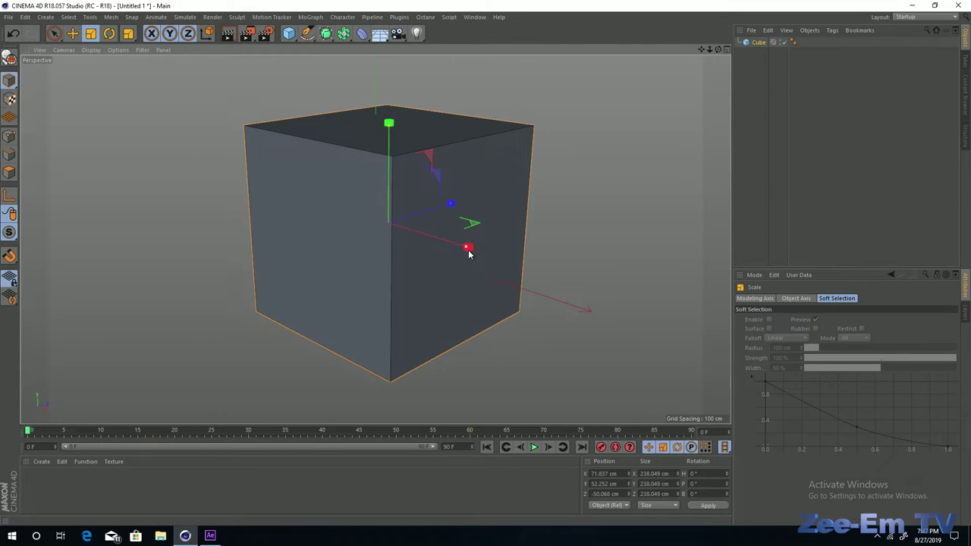
mouse_move(468, 249)
mouse_down()
mouse_move(488, 268)
mouse_move(455, 250)
mouse_up()
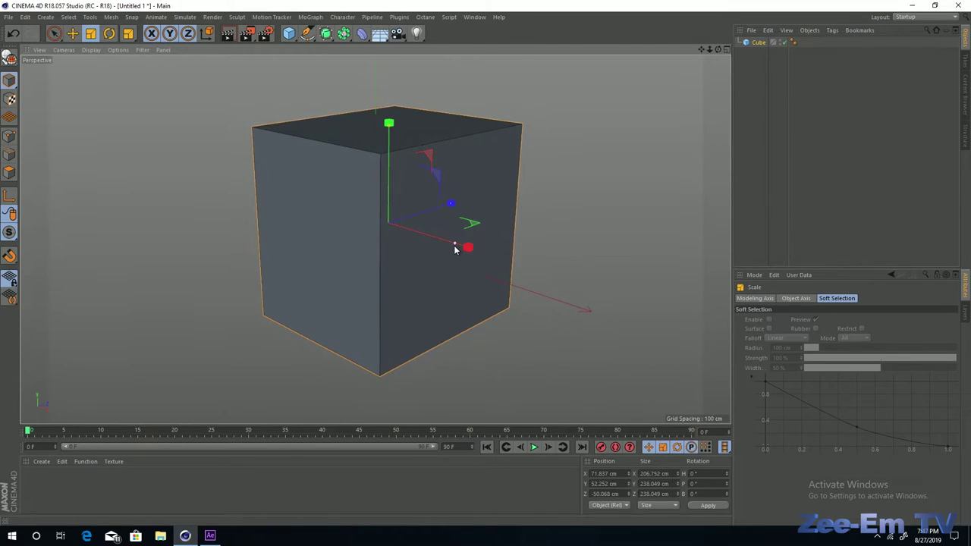
click(13, 33)
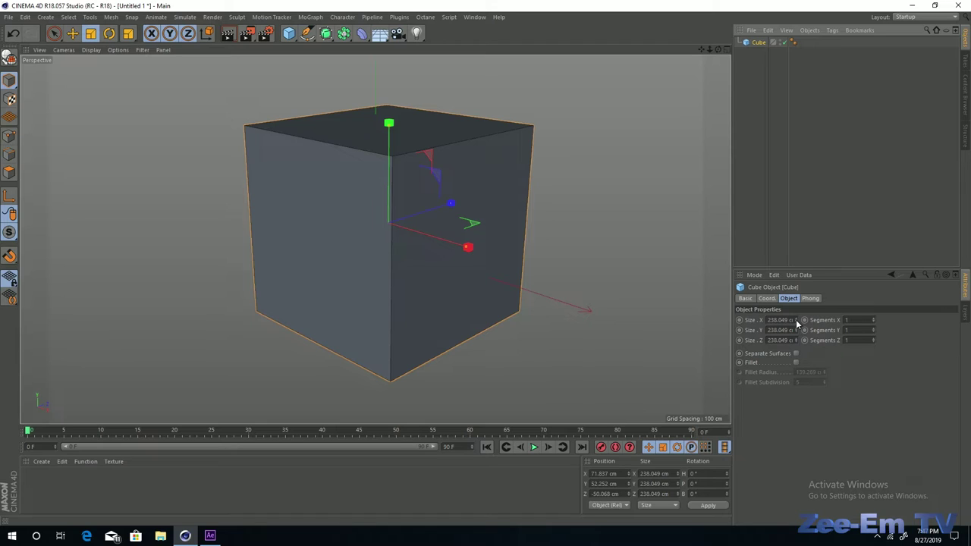
- Adjust the cube's Size X and Y, settling the height at 211.049 cm
drag(797, 321, 796, 338)
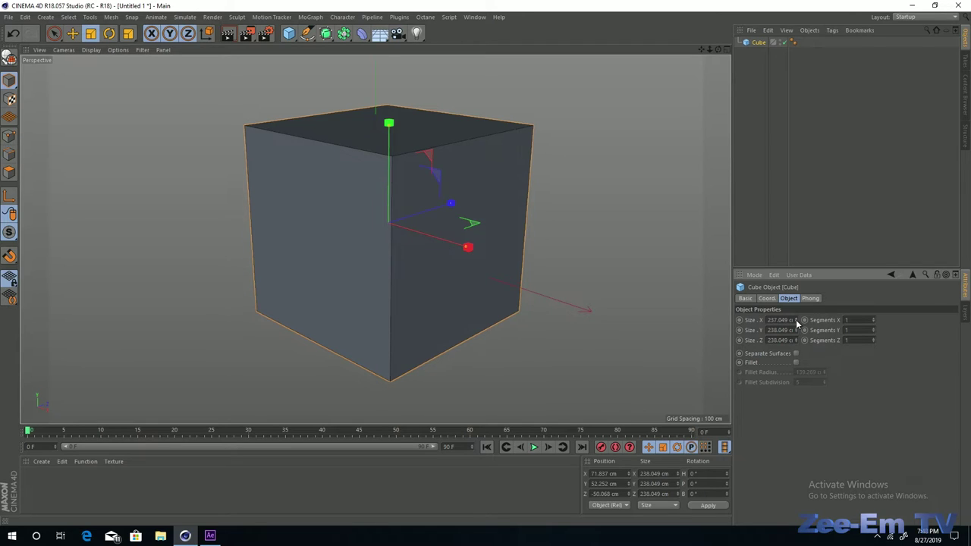
mouse_move(449, 241)
mouse_down()
mouse_move(494, 255)
mouse_move(455, 243)
mouse_up()
drag(796, 331, 796, 288)
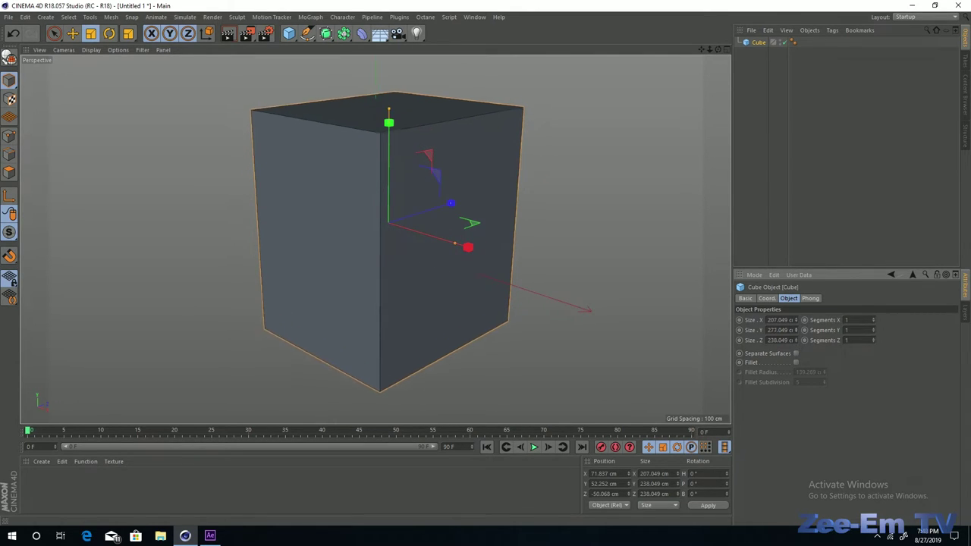
mouse_move(796, 331)
mouse_down()
mouse_move(796, 361)
mouse_move(795, 349)
mouse_up()
click(795, 343)
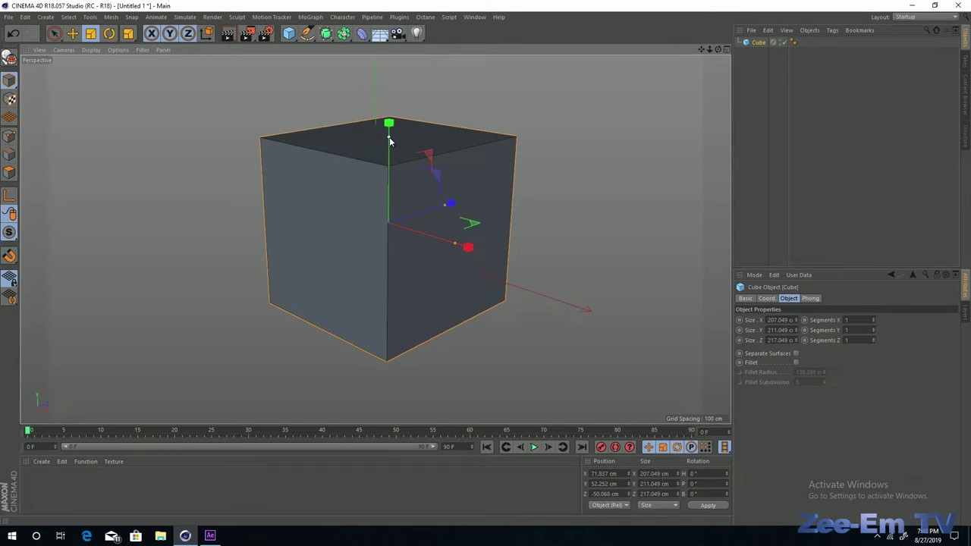
- Use the viewport scale handles to reach 179.75 wide, 194.288 tall, 163.717 cm deep
mouse_move(390, 140)
mouse_down()
mouse_move(390, 214)
mouse_move(390, 135)
mouse_move(390, 185)
mouse_move(387, 147)
mouse_up()
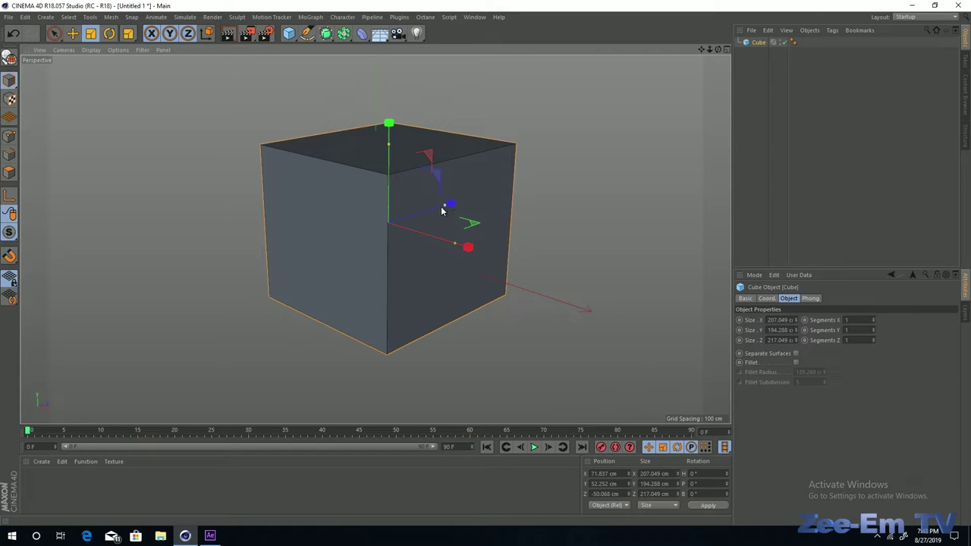
drag(445, 210, 433, 213)
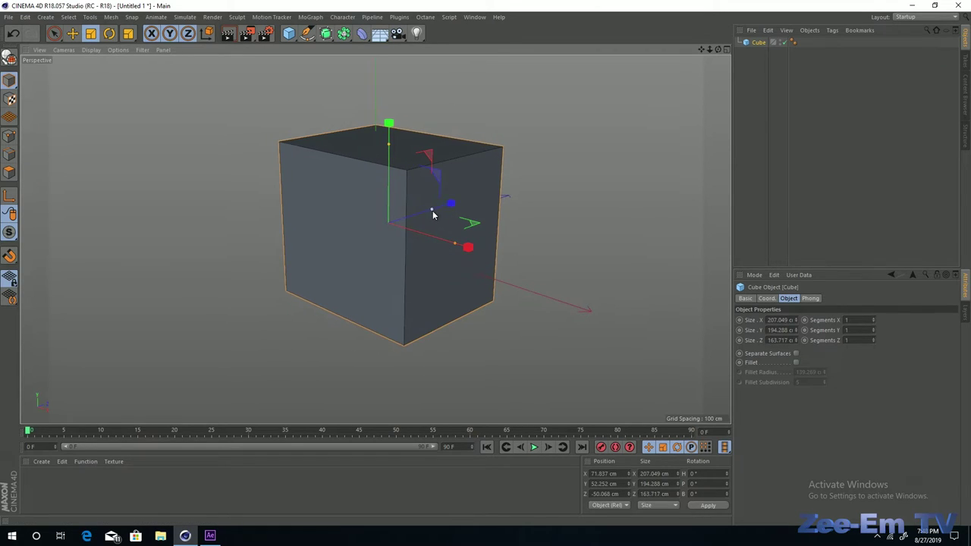
drag(454, 247, 427, 235)
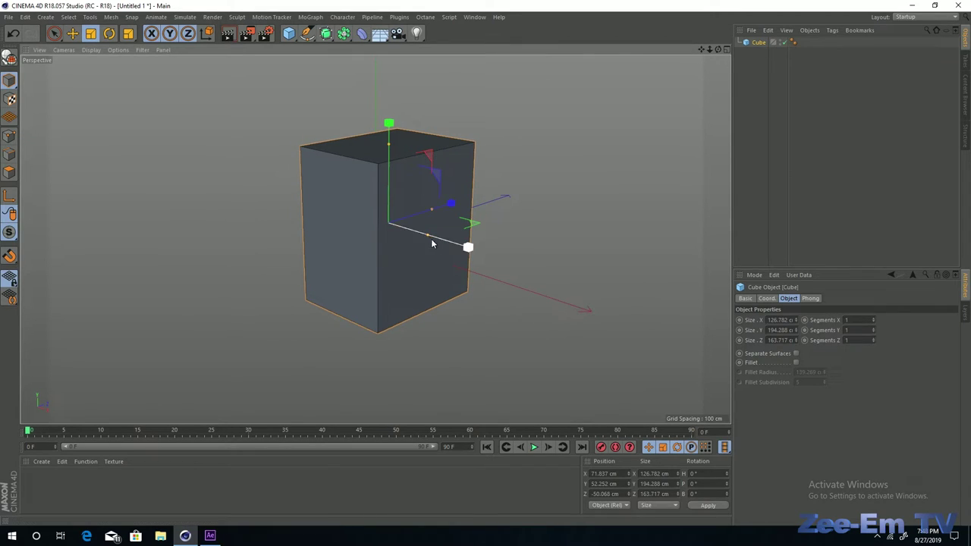
drag(433, 238, 444, 247)
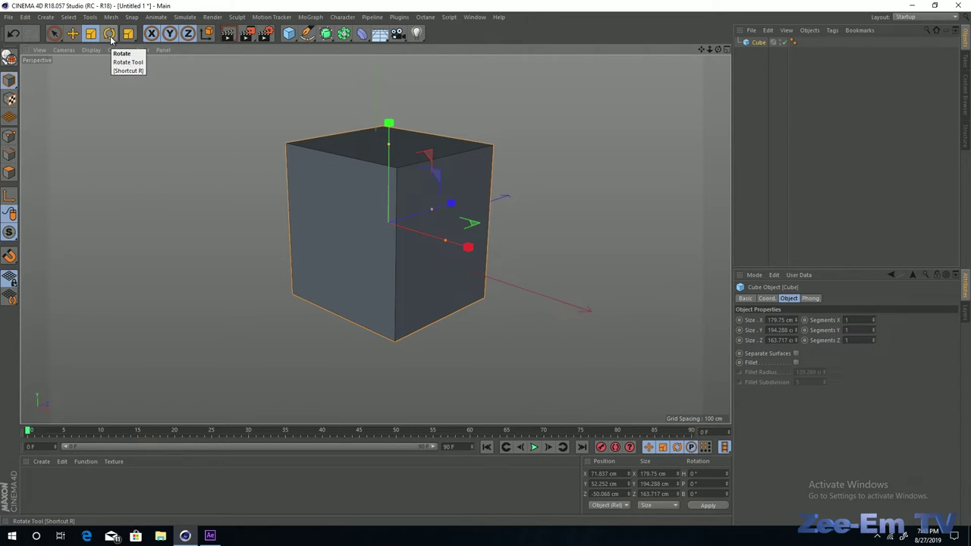
- Rotate the cube to H -2.52°, P -3.691°, B -1.718°, undoing a stray heading turn
click(110, 36)
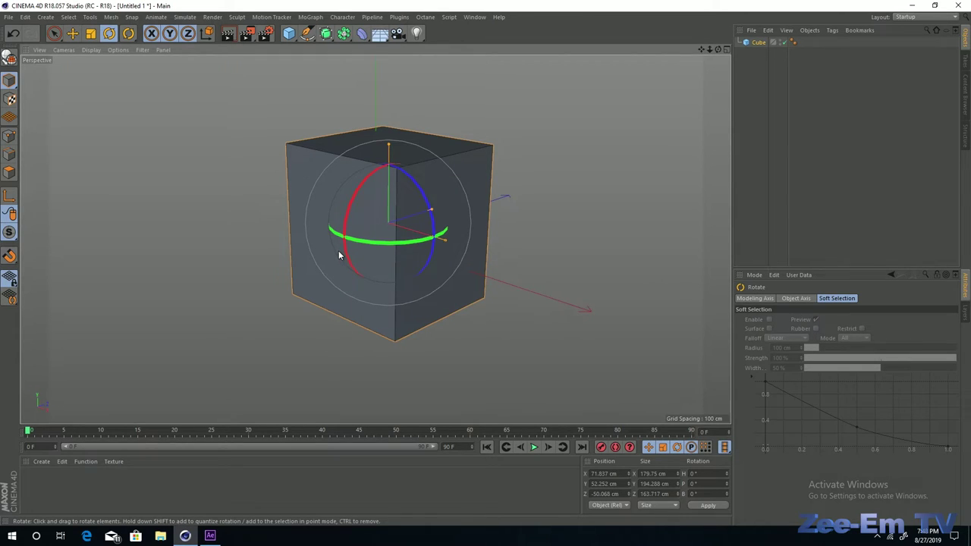
mouse_move(345, 226)
mouse_down()
mouse_move(351, 256)
mouse_move(353, 218)
mouse_move(340, 249)
mouse_move(357, 245)
mouse_up()
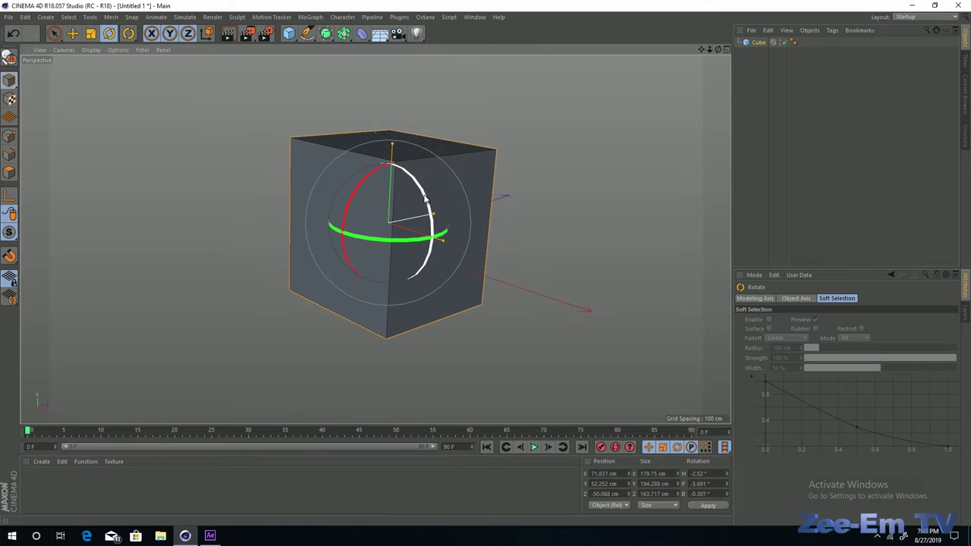
mouse_move(429, 201)
mouse_down()
mouse_move(406, 166)
mouse_move(413, 211)
mouse_up()
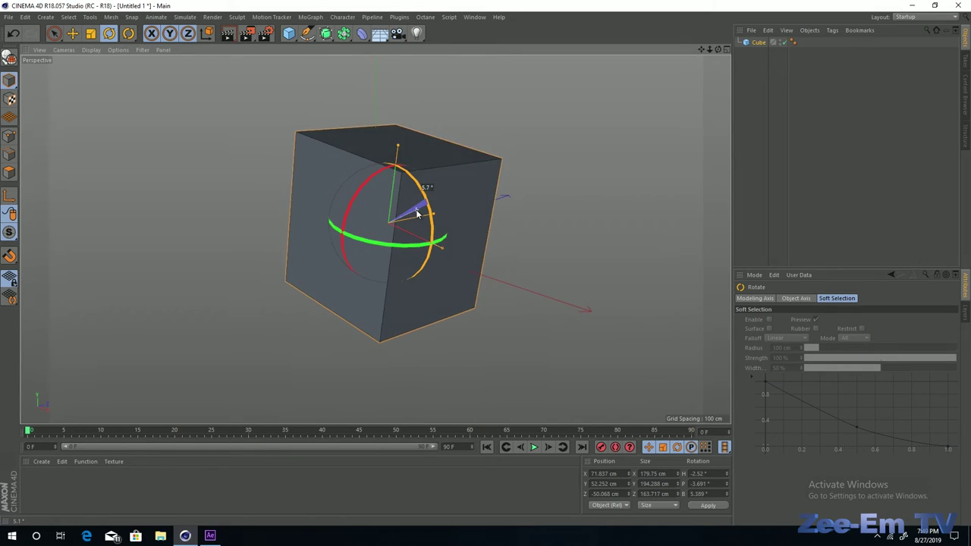
drag(413, 211, 416, 211)
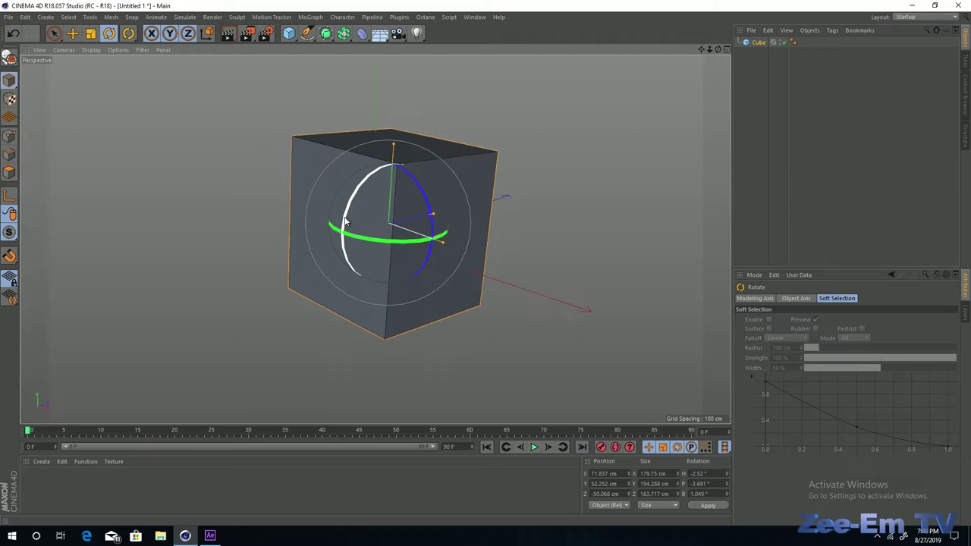
mouse_move(345, 220)
mouse_down()
mouse_move(379, 194)
mouse_move(358, 216)
mouse_up()
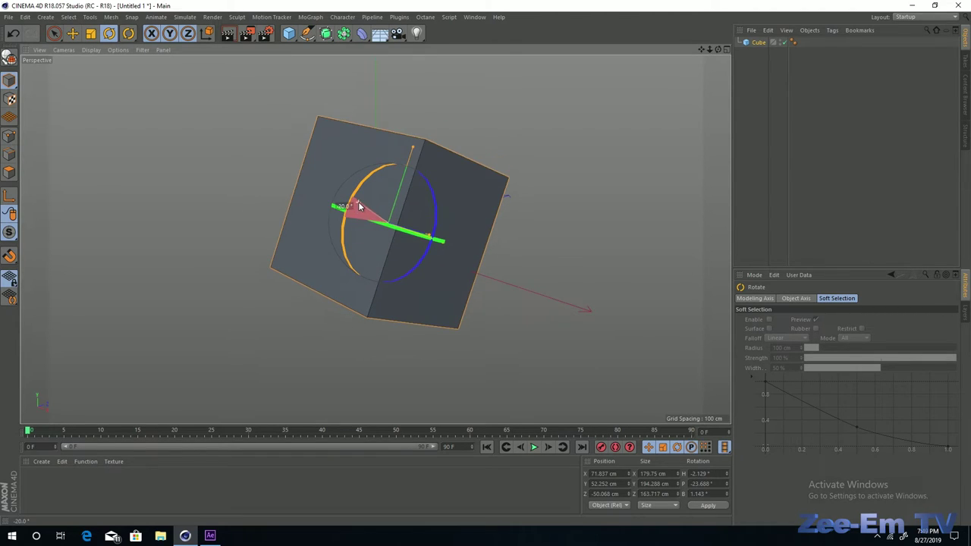
mouse_move(357, 216)
mouse_down()
mouse_move(378, 182)
mouse_move(356, 224)
mouse_up()
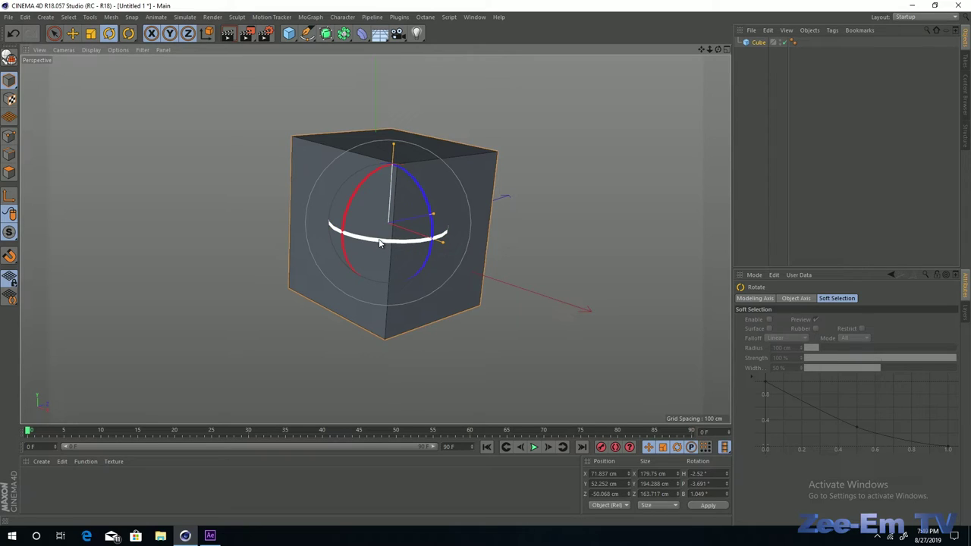
mouse_move(380, 243)
mouse_down()
mouse_move(350, 241)
mouse_move(434, 241)
mouse_move(424, 207)
mouse_move(401, 206)
mouse_move(390, 237)
mouse_up()
key(ctrl+z)
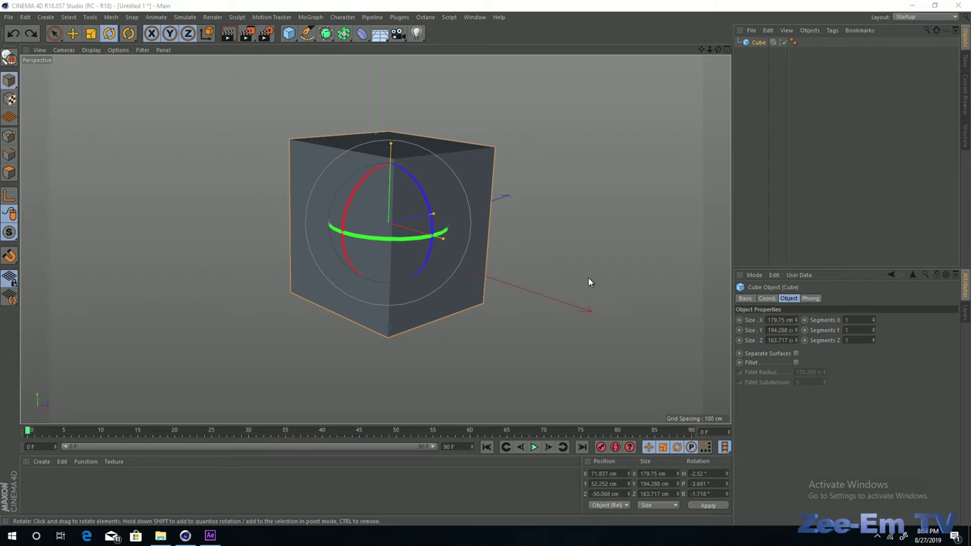
- Turn on polygon lines over the viewport's shading
click(874, 319)
click(874, 319)
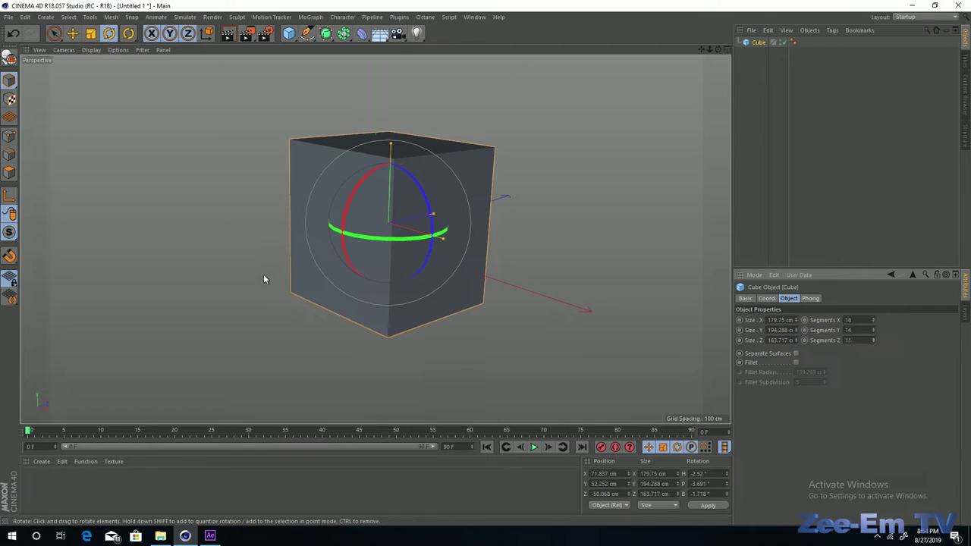
click(91, 50)
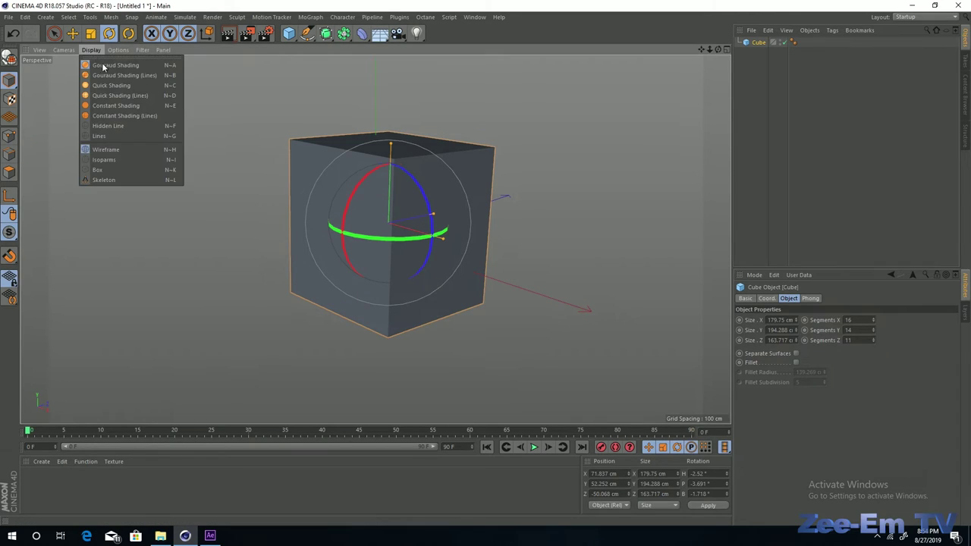
click(126, 76)
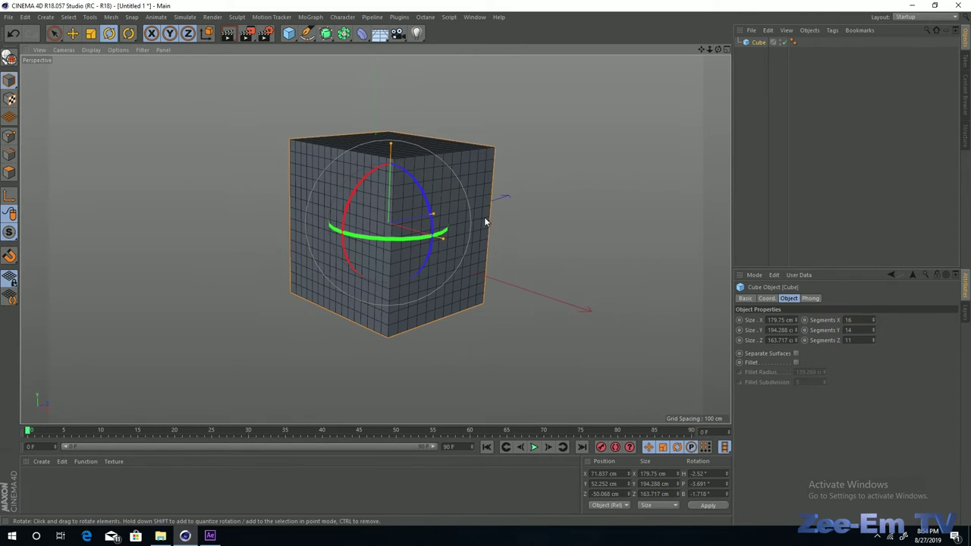
- Set the cube's Segments X, Y and Z to 10 each, then bring the Display menu back up
mouse_move(873, 340)
mouse_down()
mouse_move(873, 305)
mouse_move(873, 324)
mouse_up()
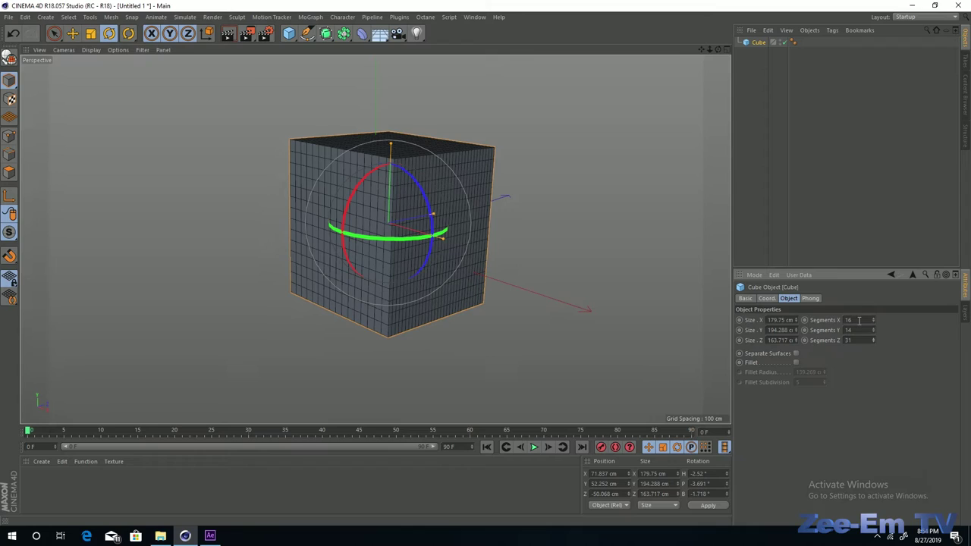
double_click(859, 320)
text(10)
key(Tab)
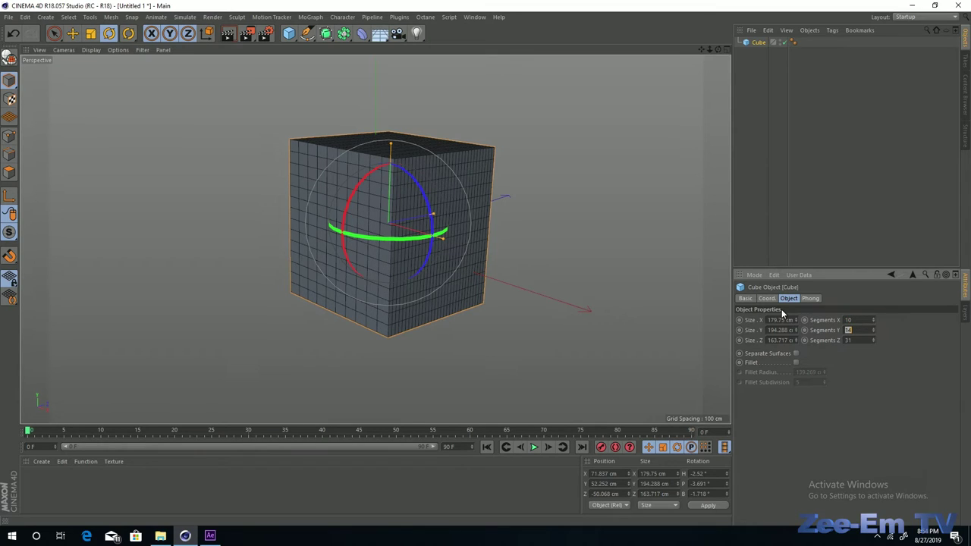
text(10)
key(Tab)
text(10)
key(Return)
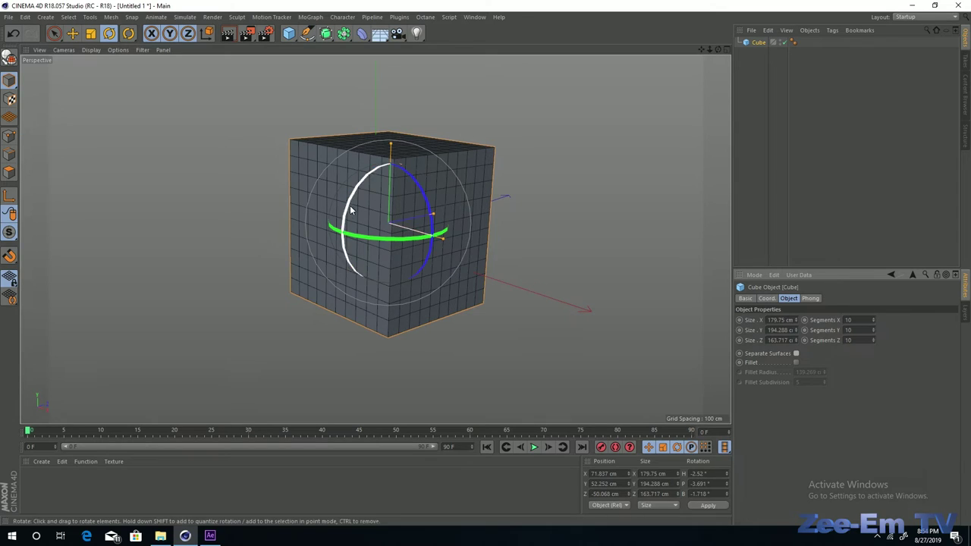
click(91, 49)
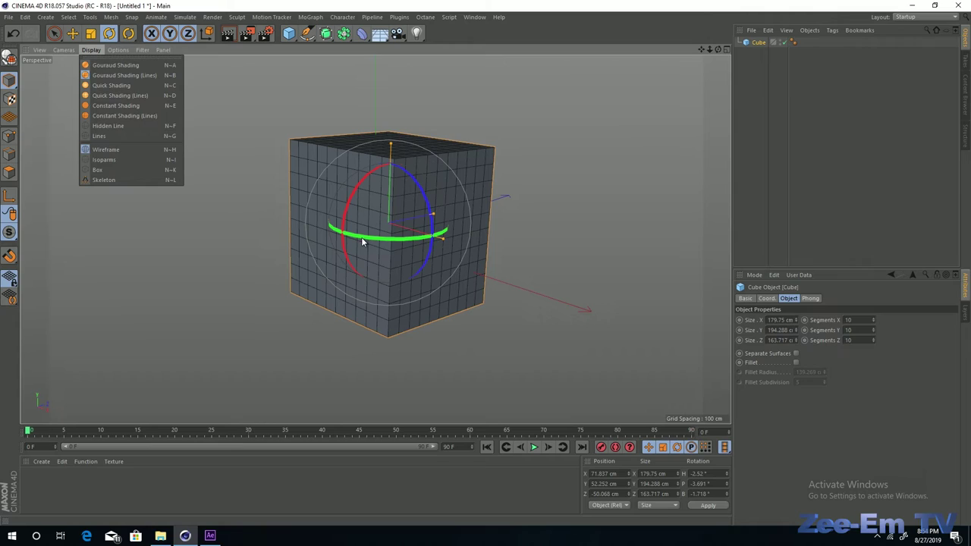
- Dismiss the Display menu, deselect the Cube by clicking empty space, and choose Live Selection
click(371, 109)
click(120, 149)
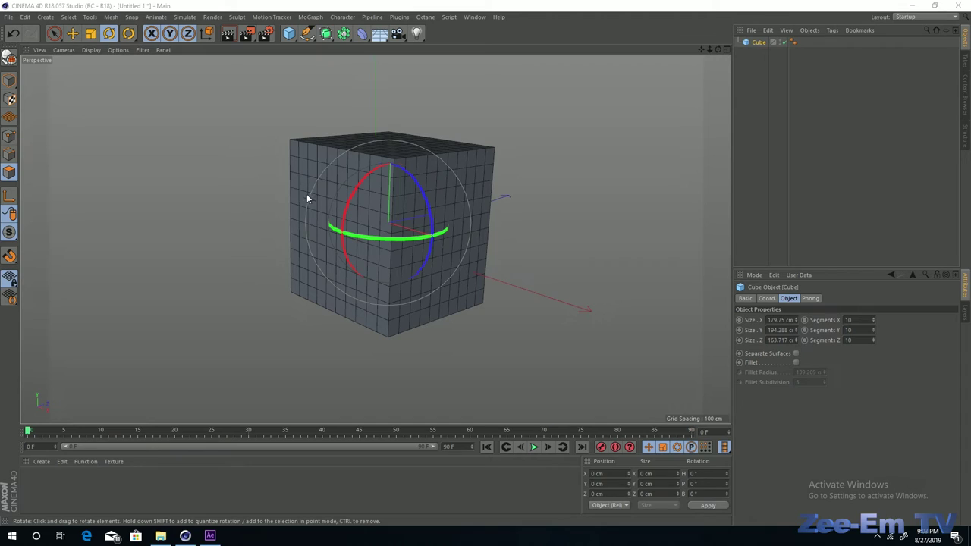
click(53, 34)
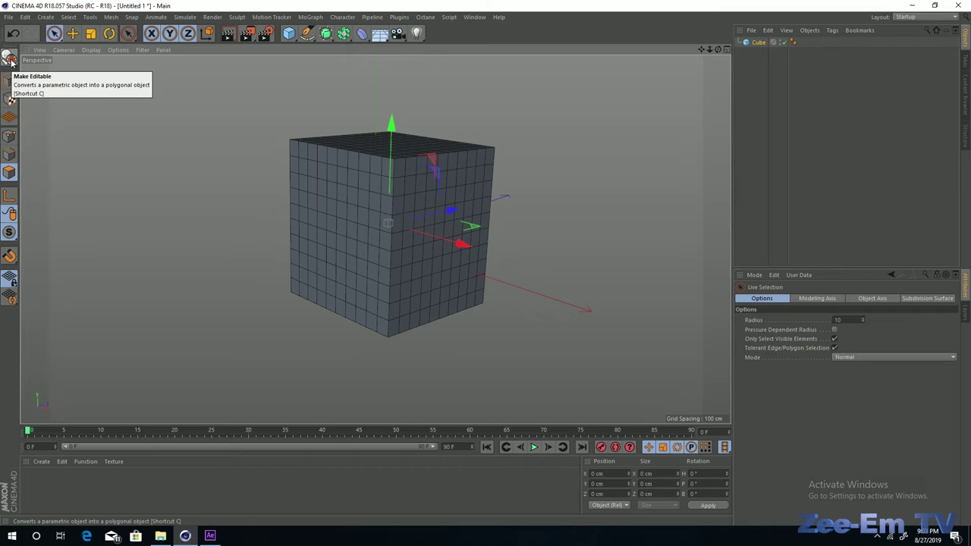
- Make the cube editable and select a single point in Points mode
click(11, 61)
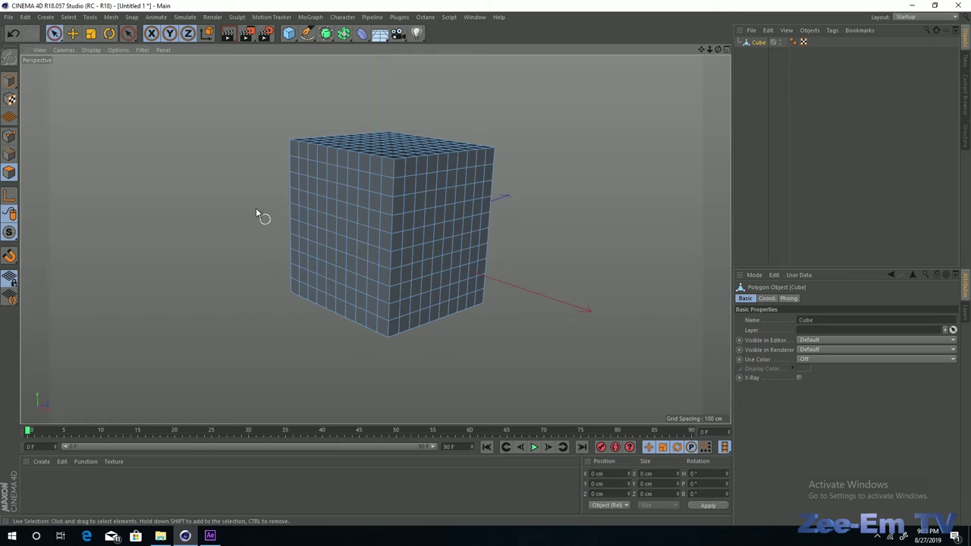
click(9, 136)
click(335, 185)
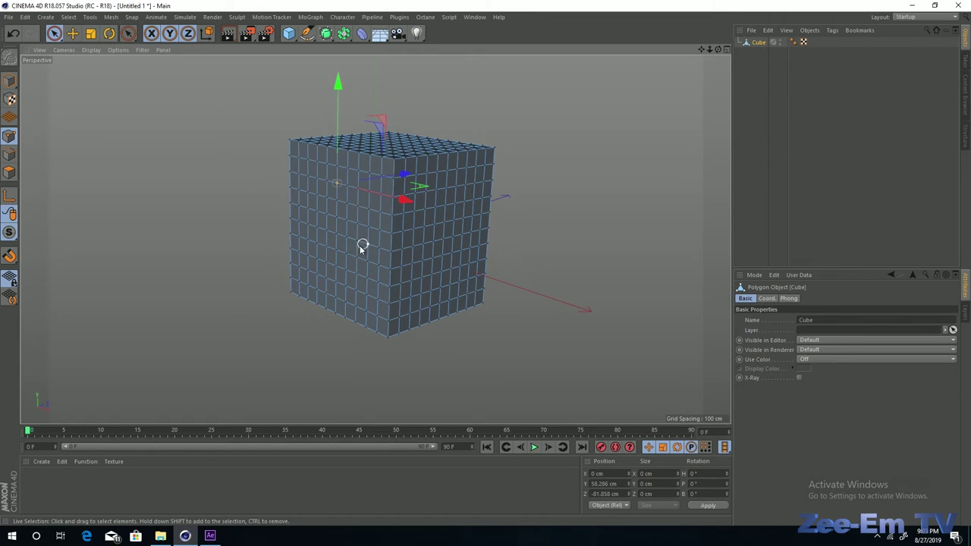
click(8, 136)
click(462, 267)
click(390, 274)
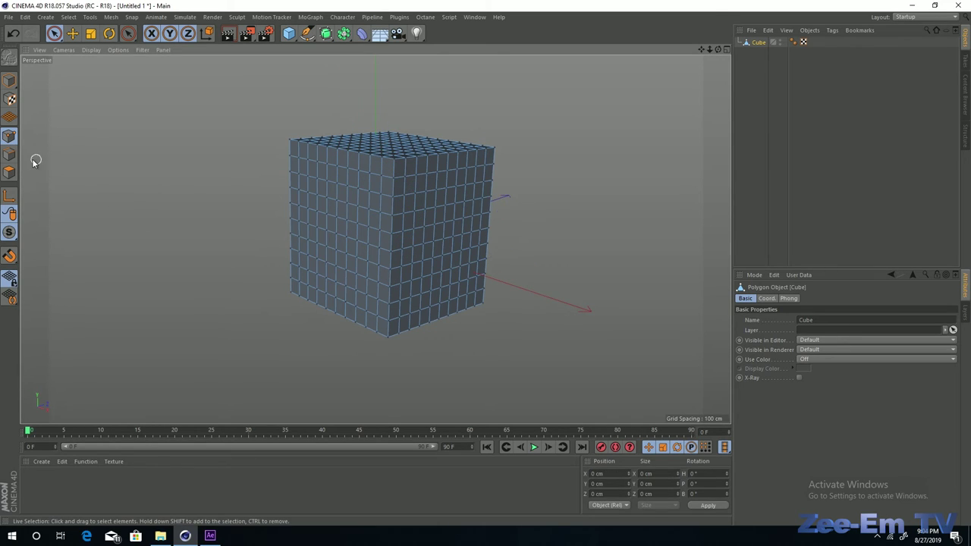
- Select an edge near the bottom, then one polygon lower on the front face
click(9, 154)
click(336, 236)
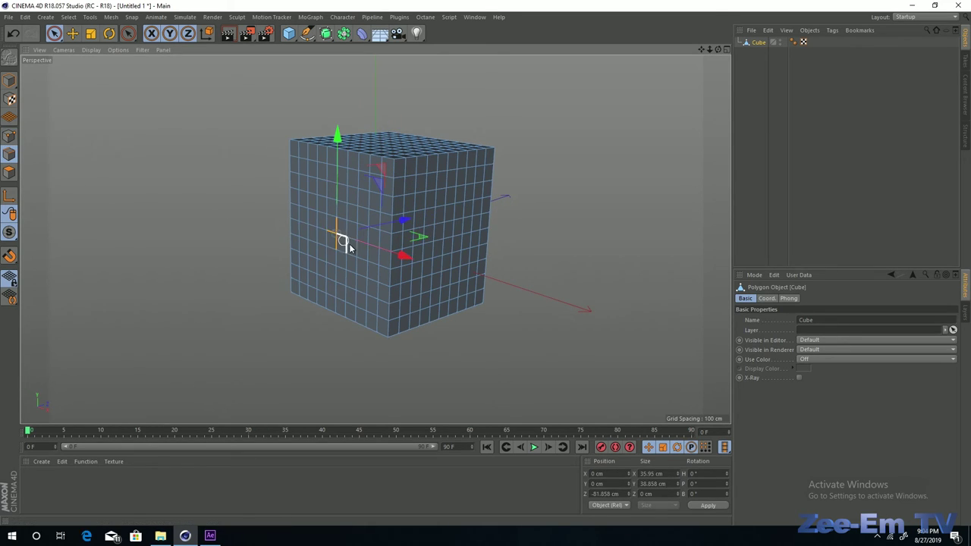
click(389, 266)
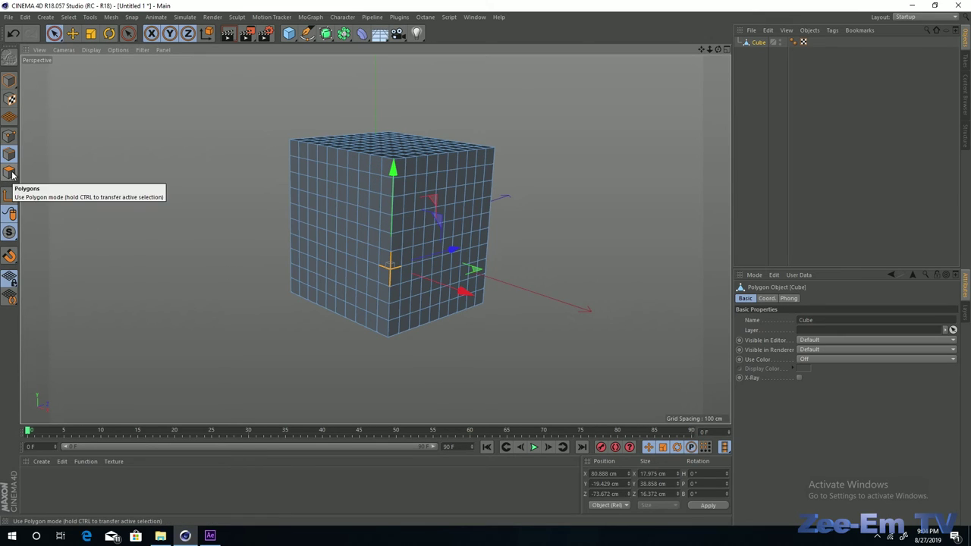
click(9, 172)
click(373, 254)
click(338, 192)
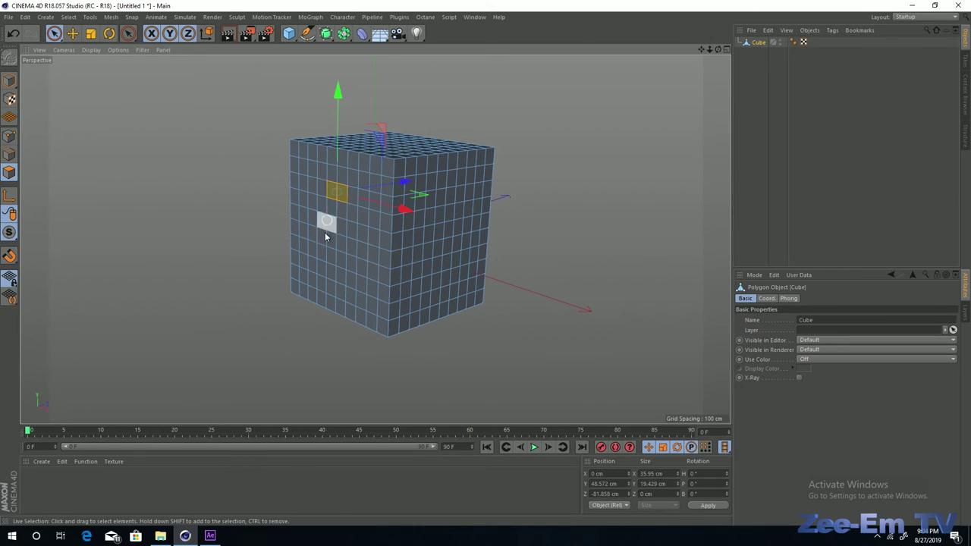
click(367, 262)
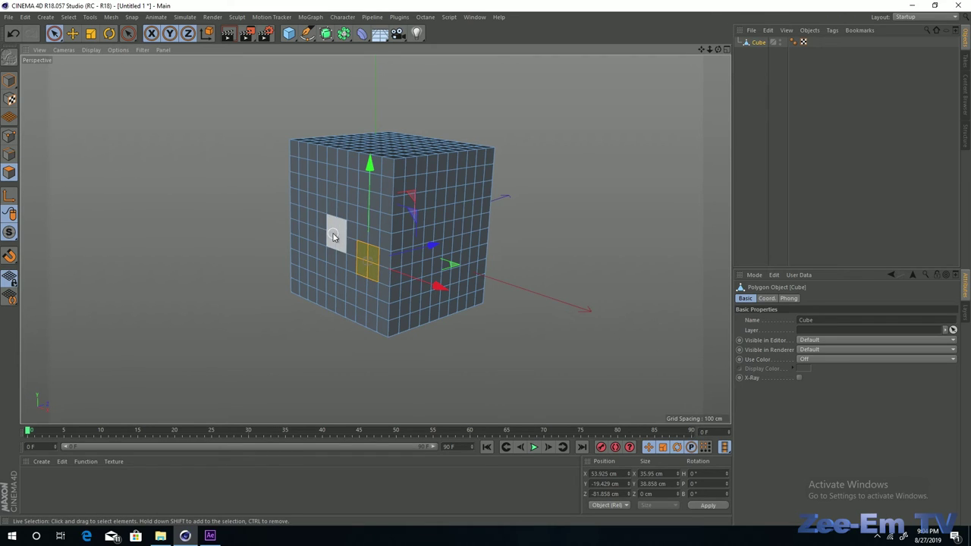
- Paint-select a patch of front-face polygons, then Ctrl-drag to remove part of it
mouse_move(329, 223)
mouse_down()
mouse_move(412, 181)
mouse_move(329, 199)
mouse_move(342, 228)
mouse_move(379, 249)
mouse_move(339, 227)
mouse_move(368, 217)
mouse_move(380, 184)
mouse_move(373, 247)
mouse_move(317, 197)
mouse_move(422, 249)
mouse_move(369, 276)
mouse_move(382, 275)
mouse_up()
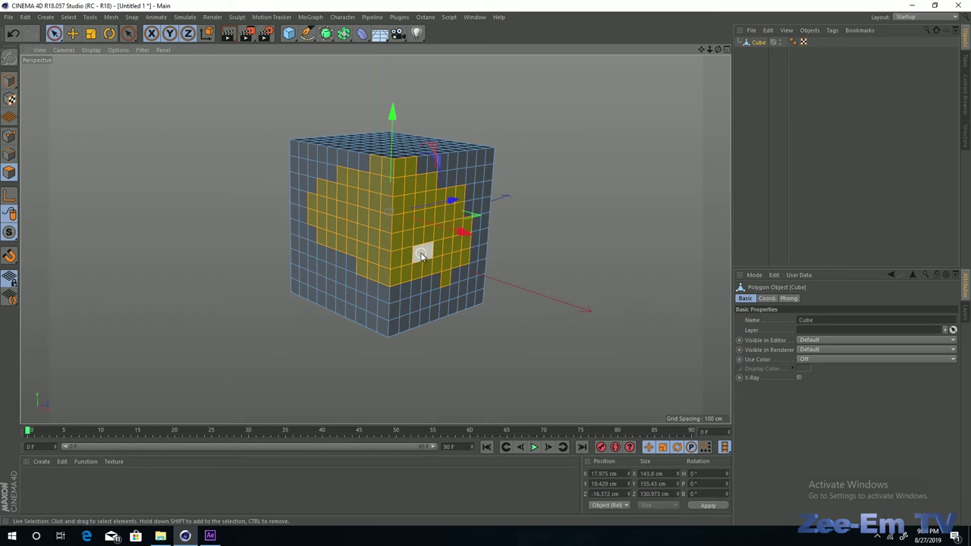
mouse_move(422, 256)
ctrl+mouse_down()
mouse_move(369, 217)
mouse_move(397, 228)
mouse_move(389, 205)
mouse_move(428, 232)
mouse_move(372, 221)
mouse_move(418, 219)
mouse_move(377, 248)
mouse_move(360, 238)
mouse_move(390, 185)
ctrl+mouse_up()
click(9, 155)
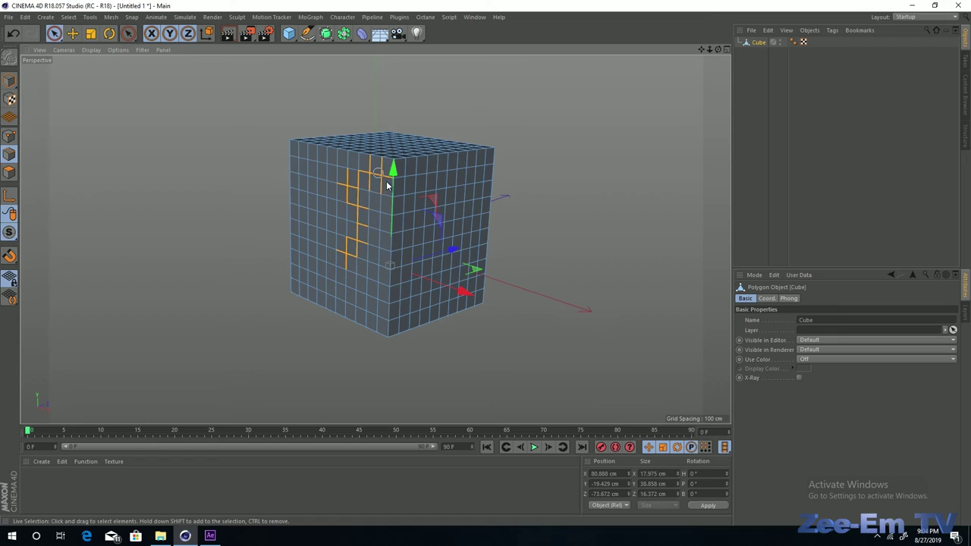
- In Points mode, paint-select rows of points on the front face and show the selection tools
click(9, 137)
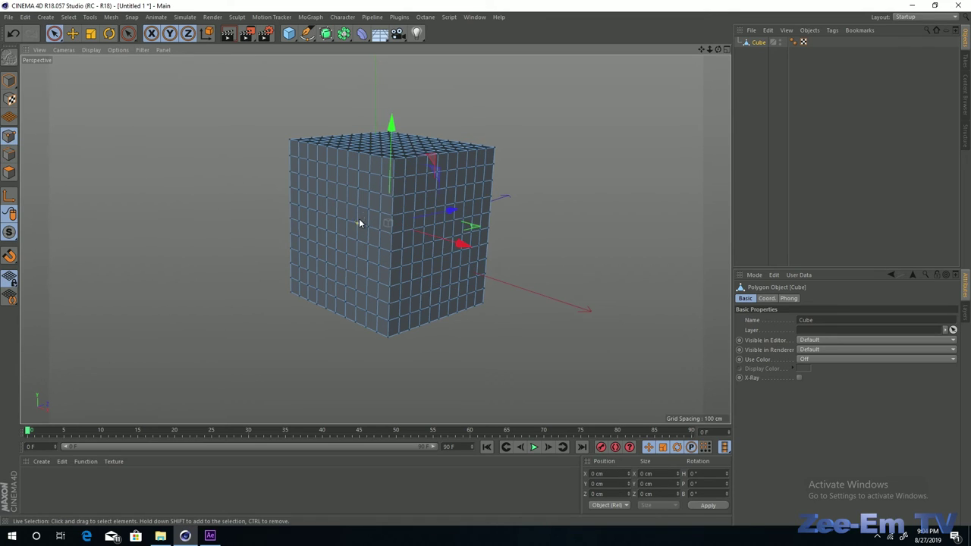
shift+drag(362, 243, 319, 212)
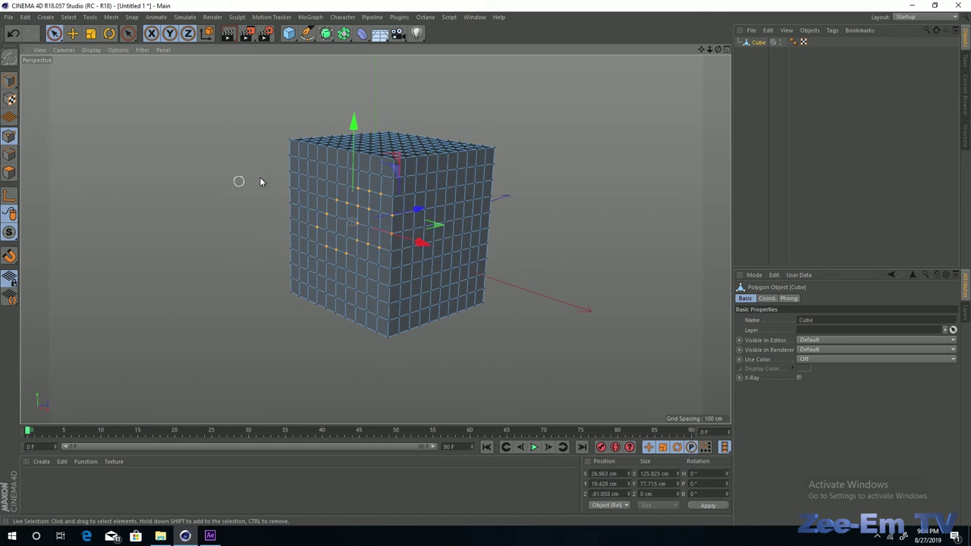
click(59, 38)
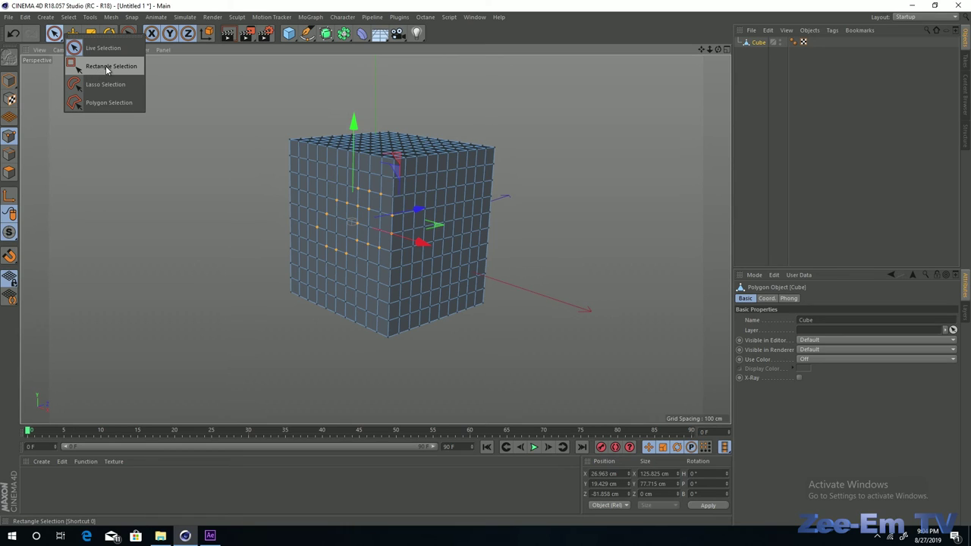
- Use Rectangle Selection to grab all visible points, then Lasso Selection for a lower-front band
click(106, 66)
drag(235, 100, 538, 366)
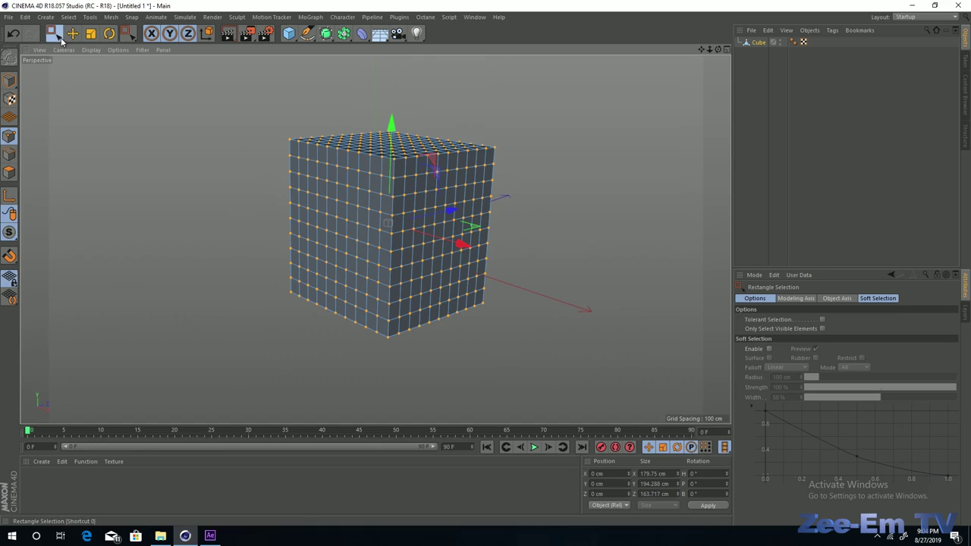
click(59, 38)
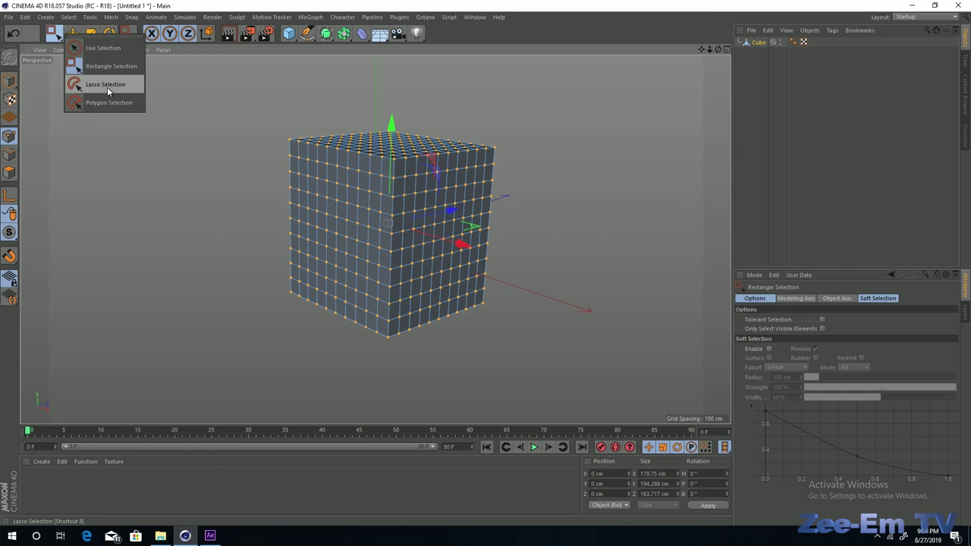
click(108, 91)
mouse_move(357, 290)
mouse_down()
mouse_move(338, 246)
mouse_move(359, 293)
mouse_up()
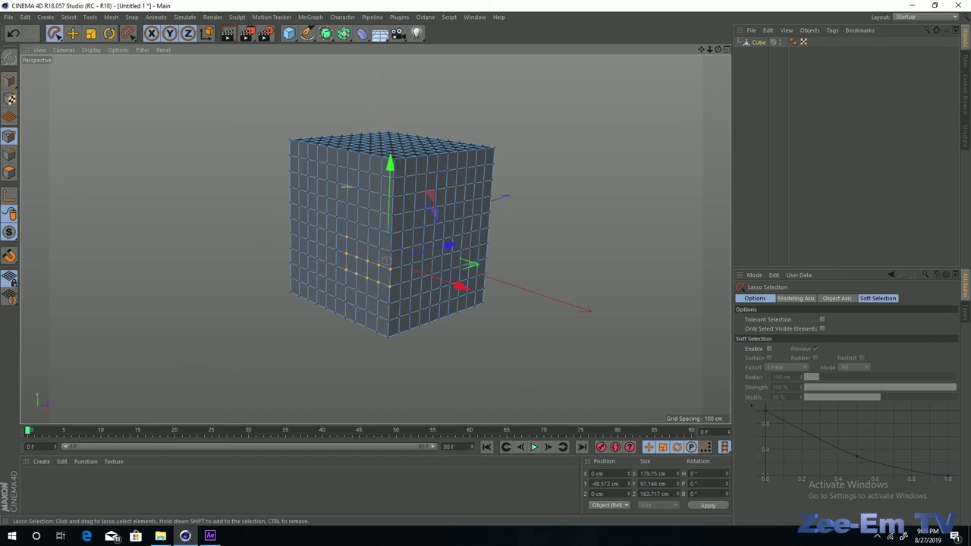
drag(347, 186, 345, 191)
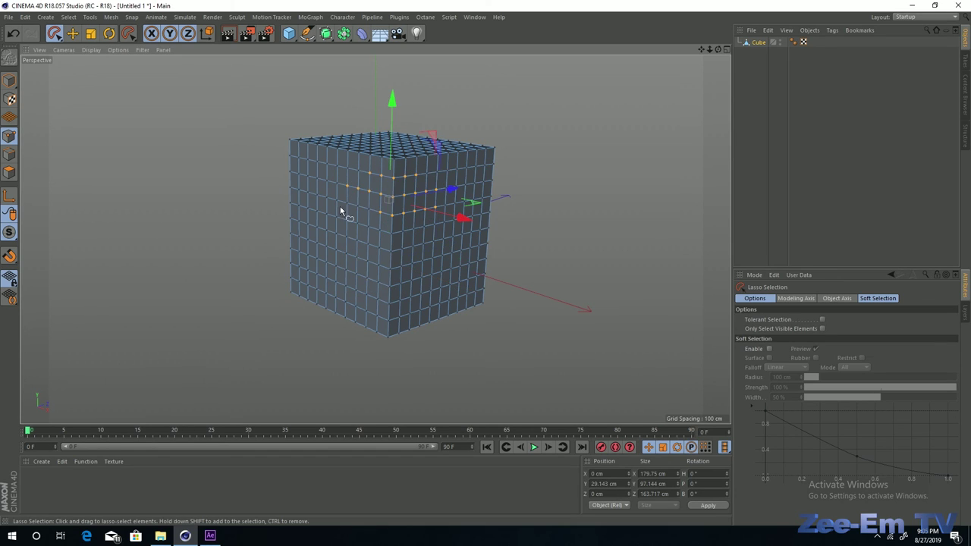
drag(331, 233, 332, 237)
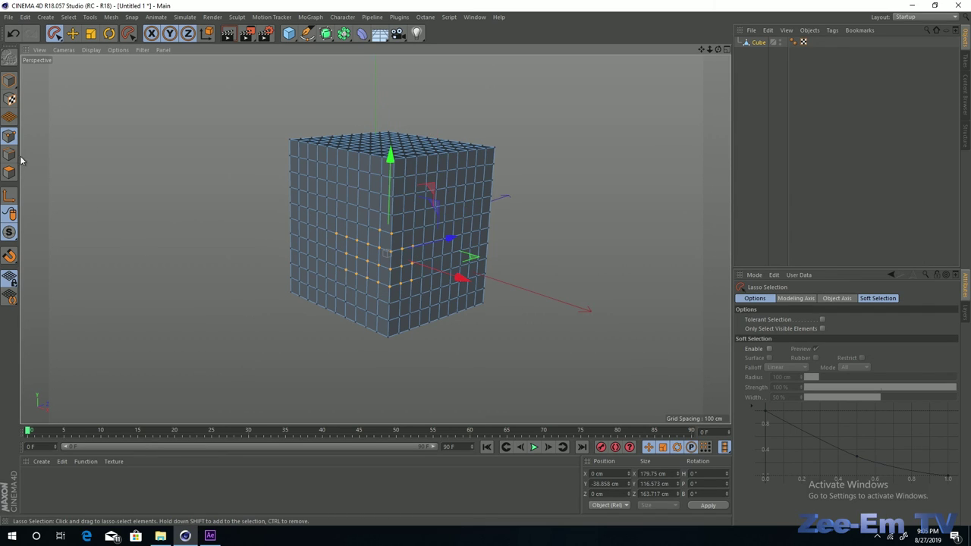
- With Polygon Selection, outline five corners around the cube's front and side to select enclosed points
click(59, 41)
click(107, 103)
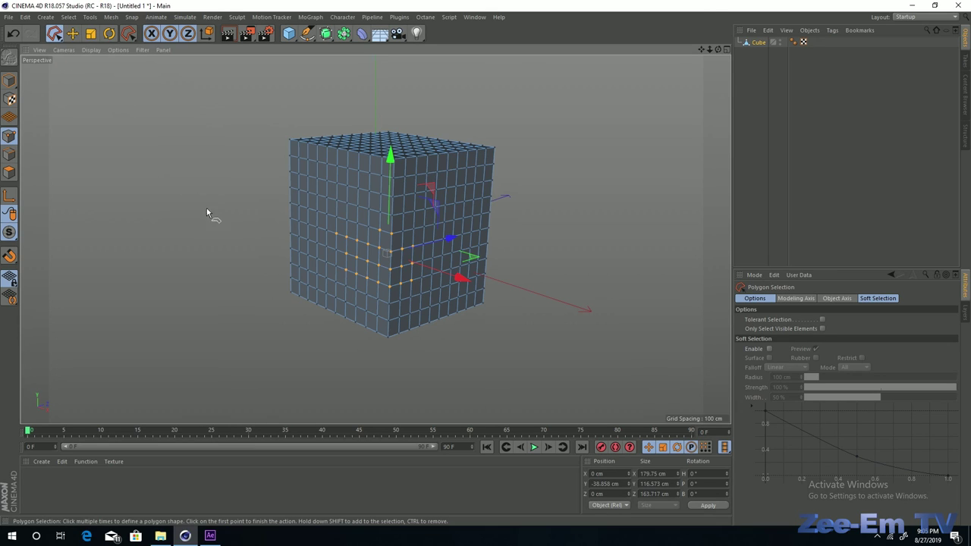
click(269, 253)
click(326, 161)
click(447, 182)
click(479, 261)
click(312, 349)
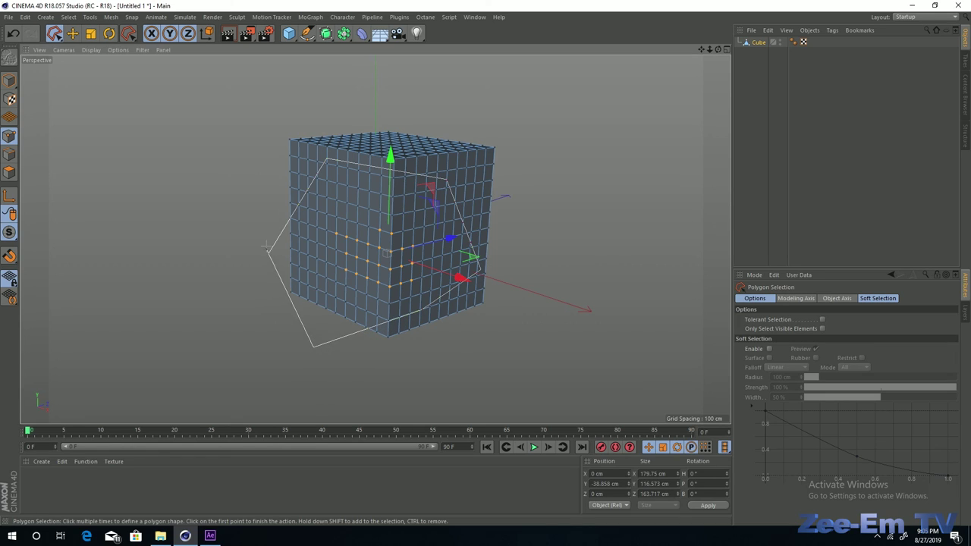
click(269, 253)
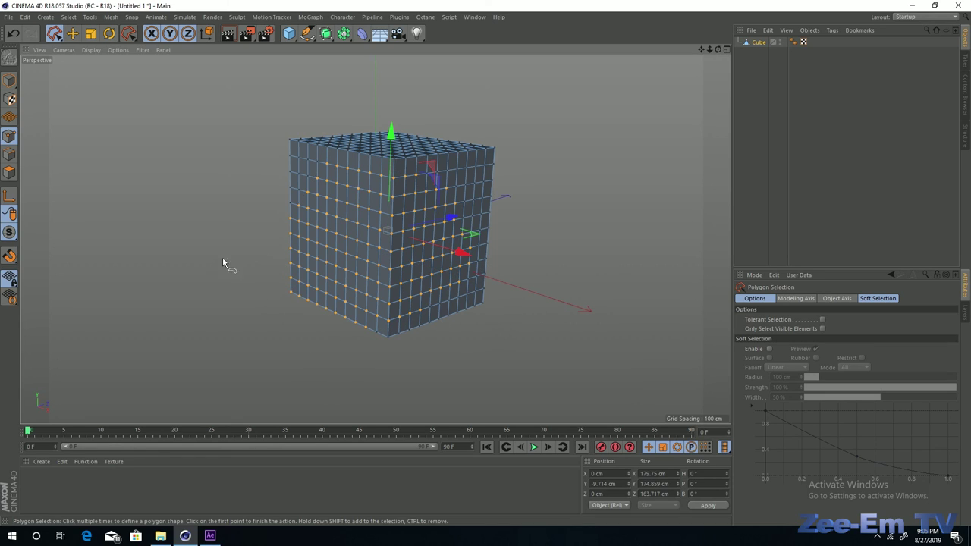